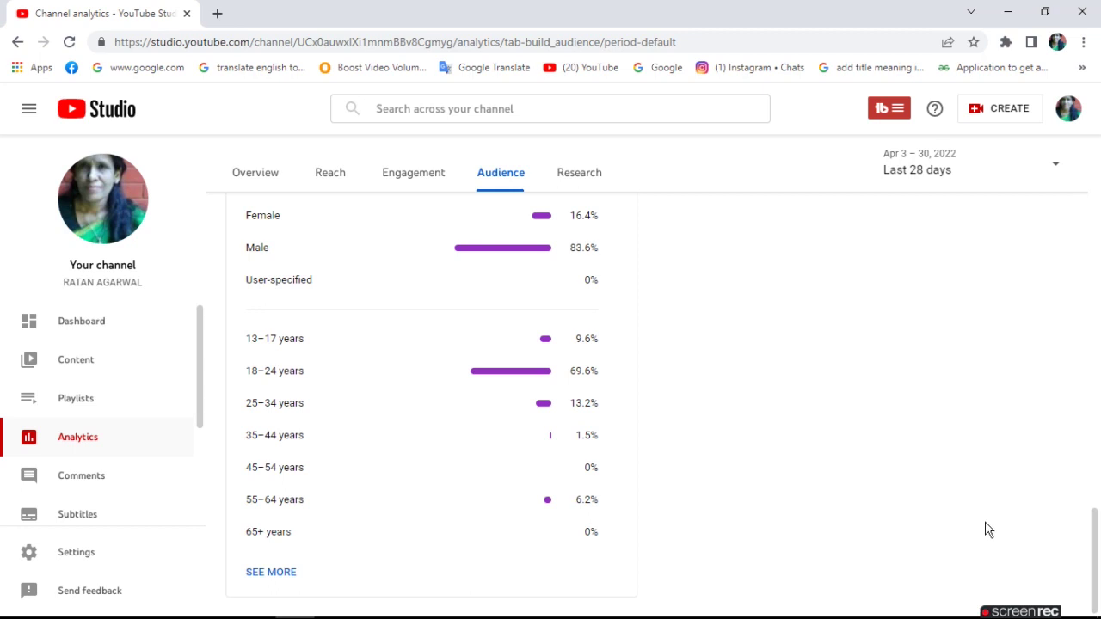
Examine the channel's audience analytics for the last 28 days, including the viewer chart, watch time from subscribers, and age and gender
{"action": "scroll", "coordinate": [1097, 309], "scroll_direction": "up", "scroll_amount": 5}
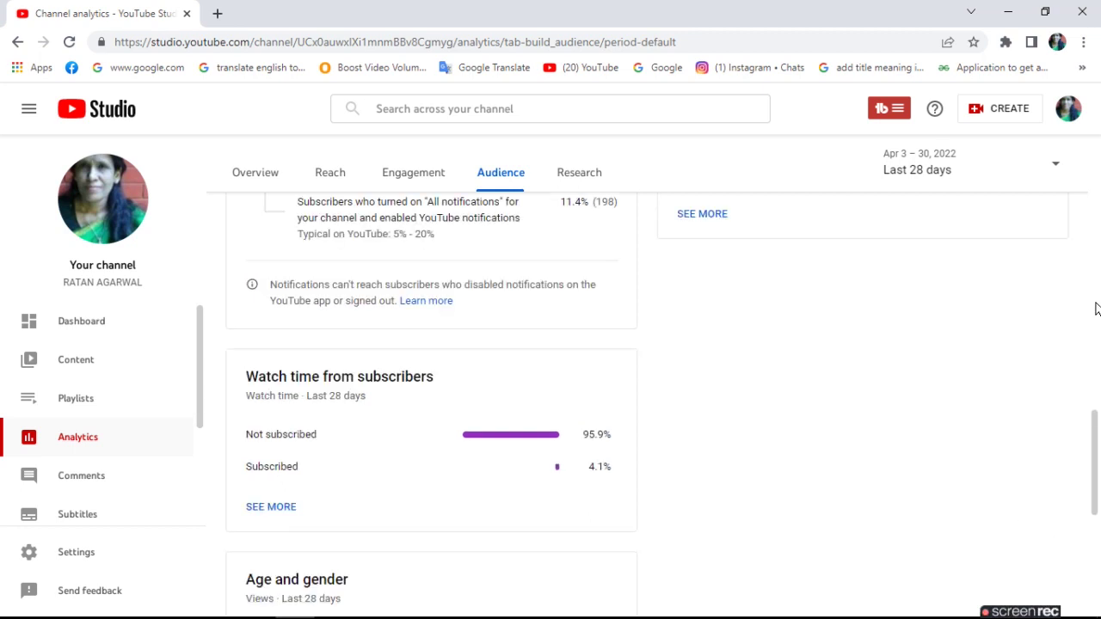
{"action": "scroll", "coordinate": [1099, 585], "scroll_direction": "down", "scroll_amount": 5}
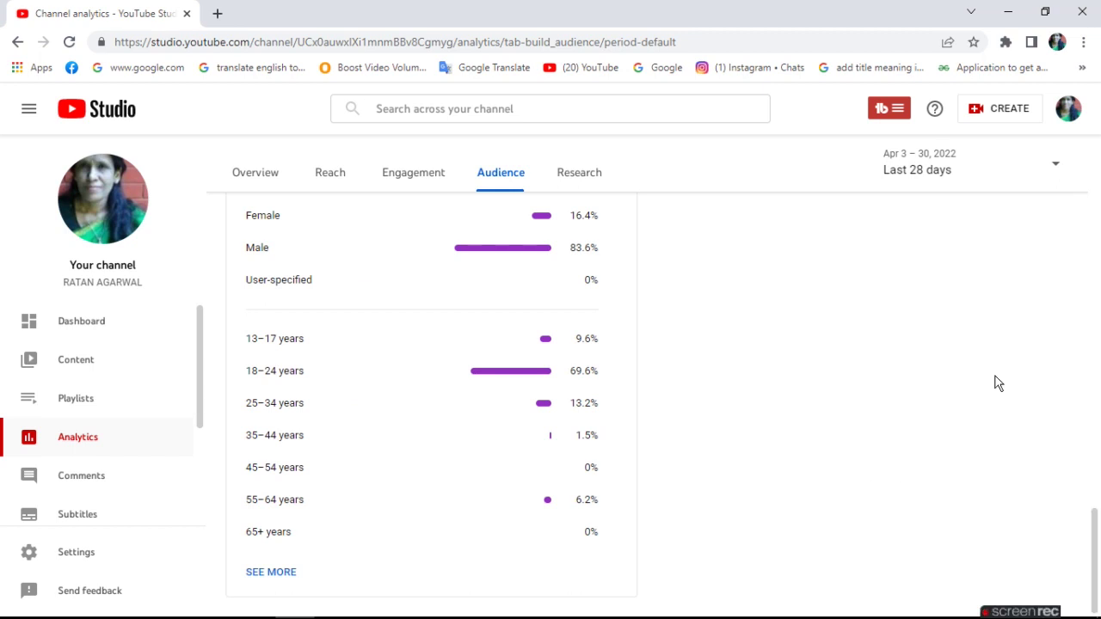
{"action": "scroll", "coordinate": [1099, 241], "scroll_direction": "up", "scroll_amount": 1}
{"action": "scroll", "coordinate": [1100, 242], "scroll_direction": "up", "scroll_amount": 12}
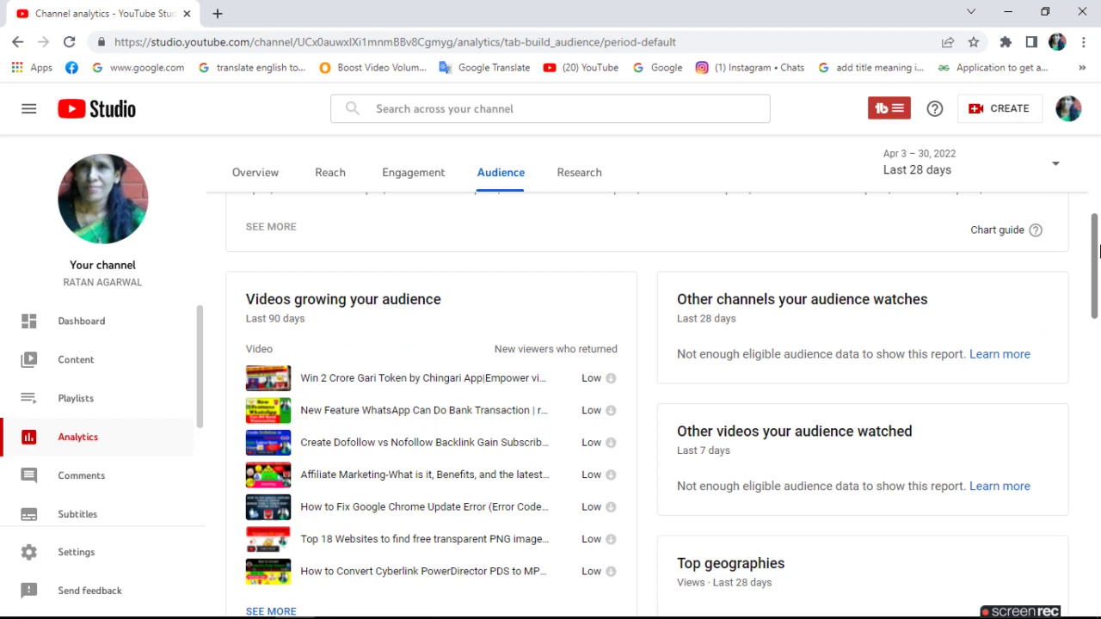
{"action": "right_click", "coordinate": [1031, 186]}
{"action": "left_click", "coordinate": [1024, 240]}
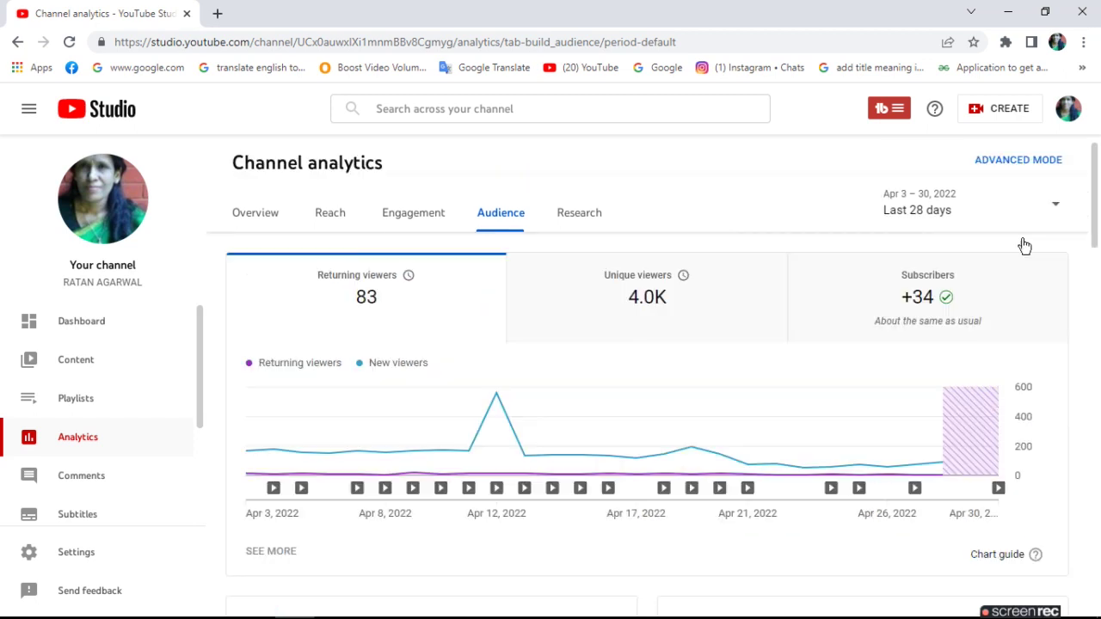
{"action": "scroll", "coordinate": [1100, 469], "scroll_direction": "down", "scroll_amount": 5}
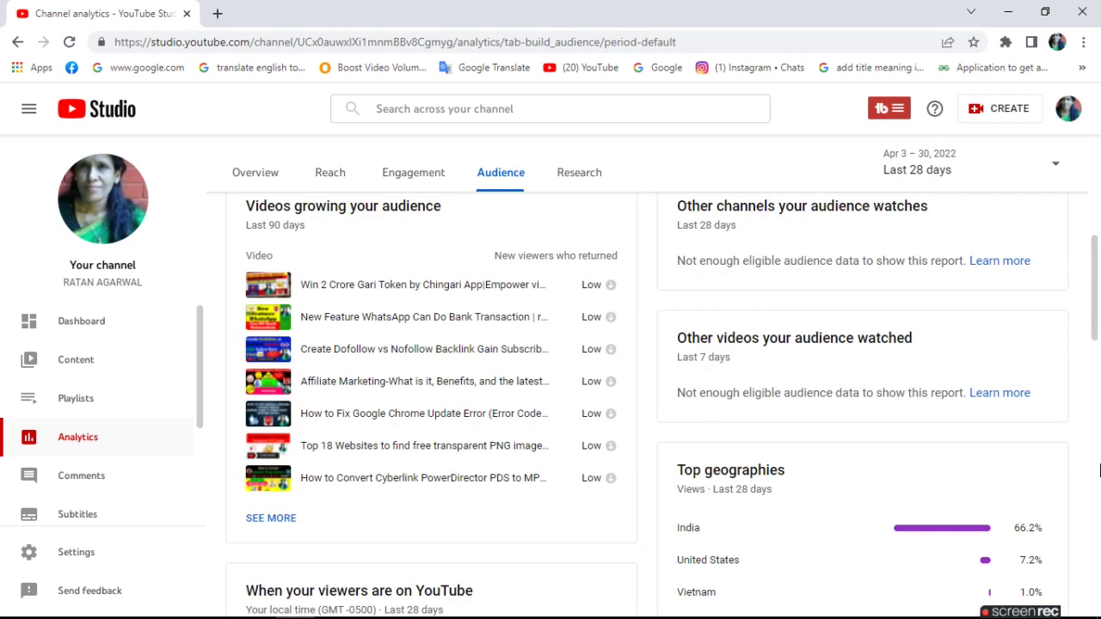
{"action": "left_click", "coordinate": [1095, 210]}
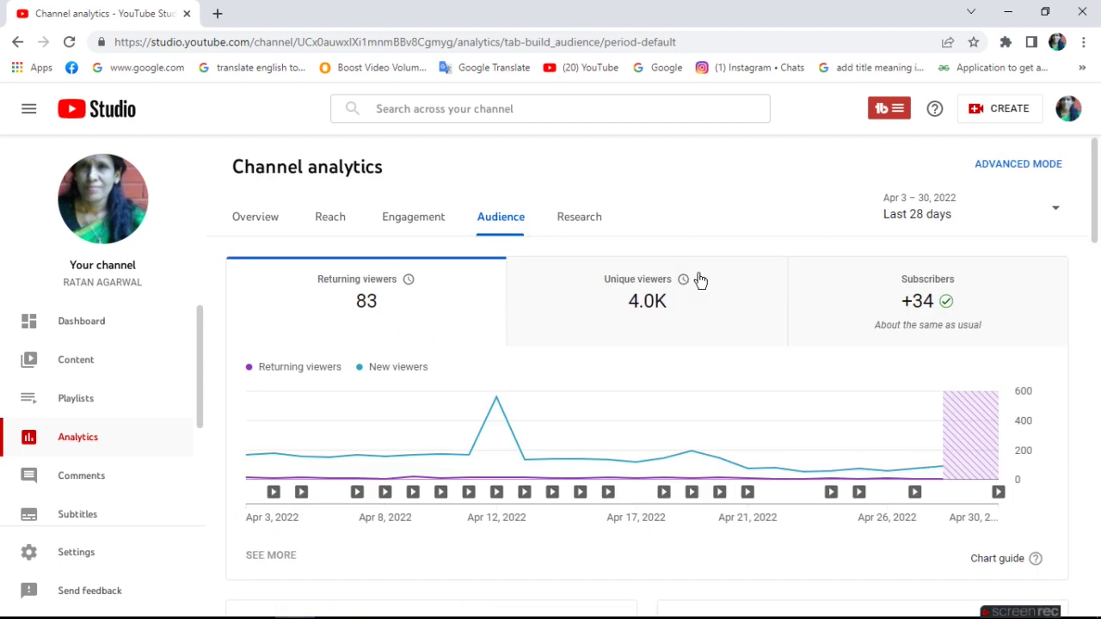
In the Research analytics, examine the first two pages of your viewers' searches and the list of saved terms
{"action": "left_click", "coordinate": [573, 223]}
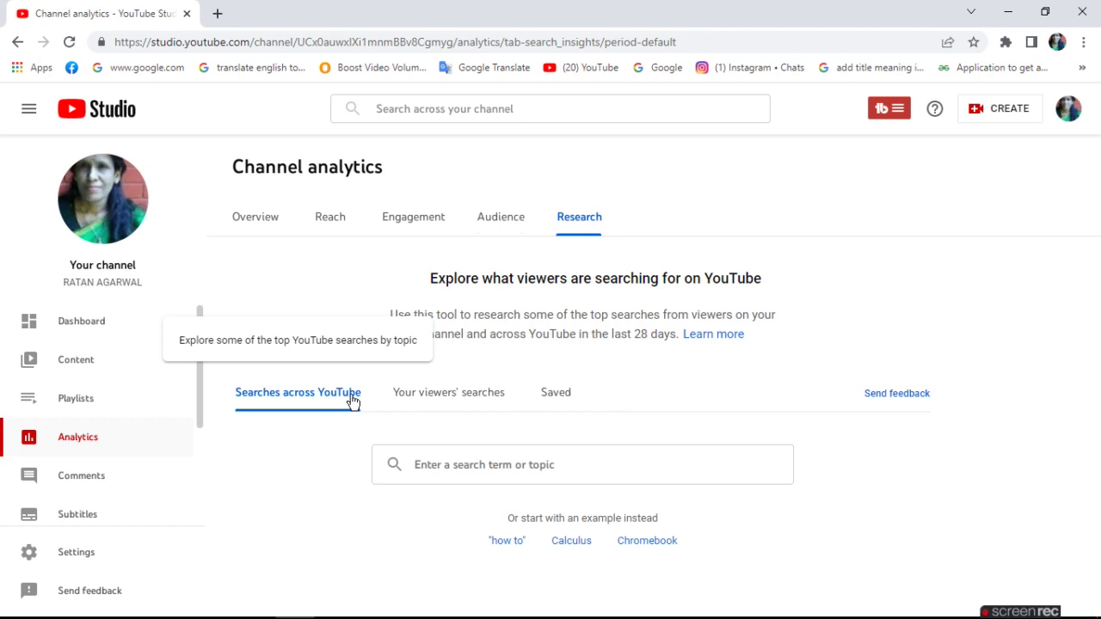
{"action": "left_click", "coordinate": [450, 402]}
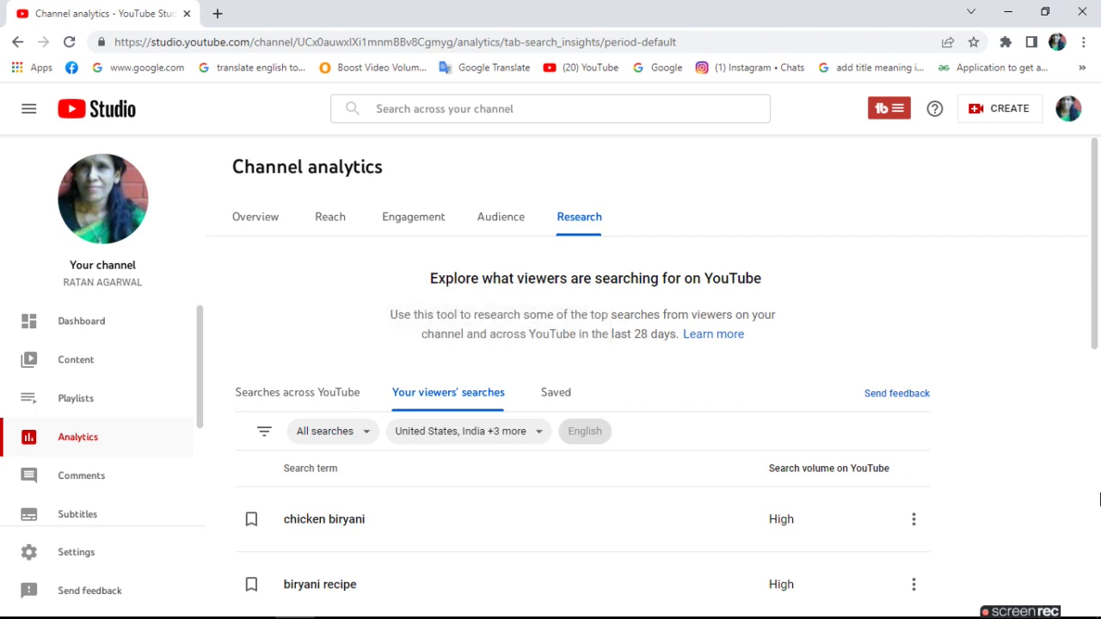
{"action": "left_click", "coordinate": [1100, 500]}
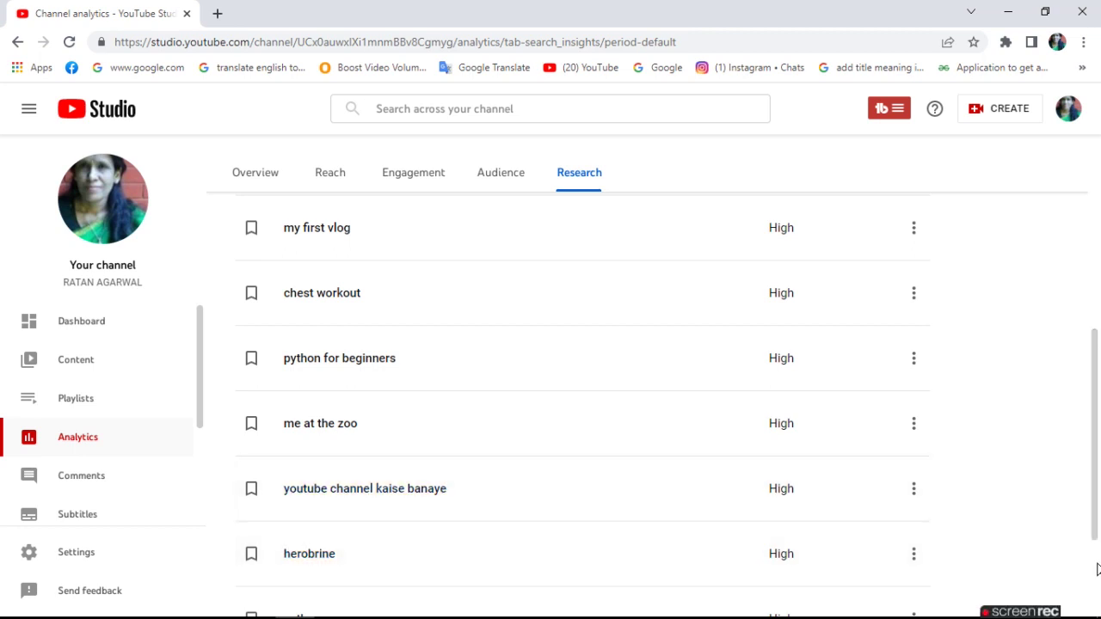
{"action": "scroll", "coordinate": [1097, 570], "scroll_direction": "down", "scroll_amount": 2}
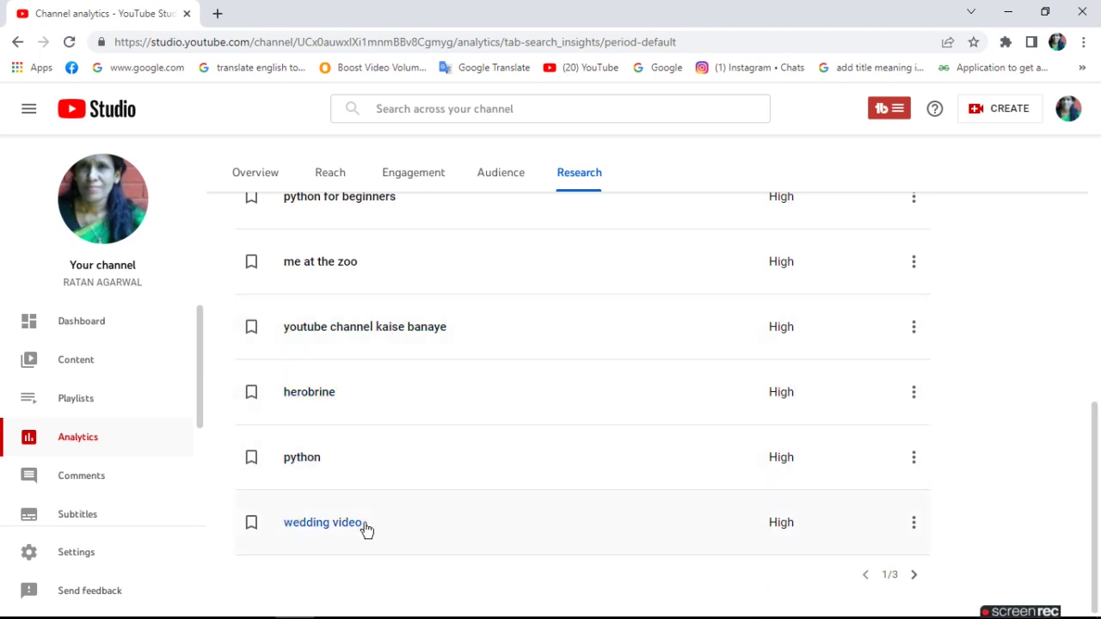
{"action": "left_click", "coordinate": [913, 577]}
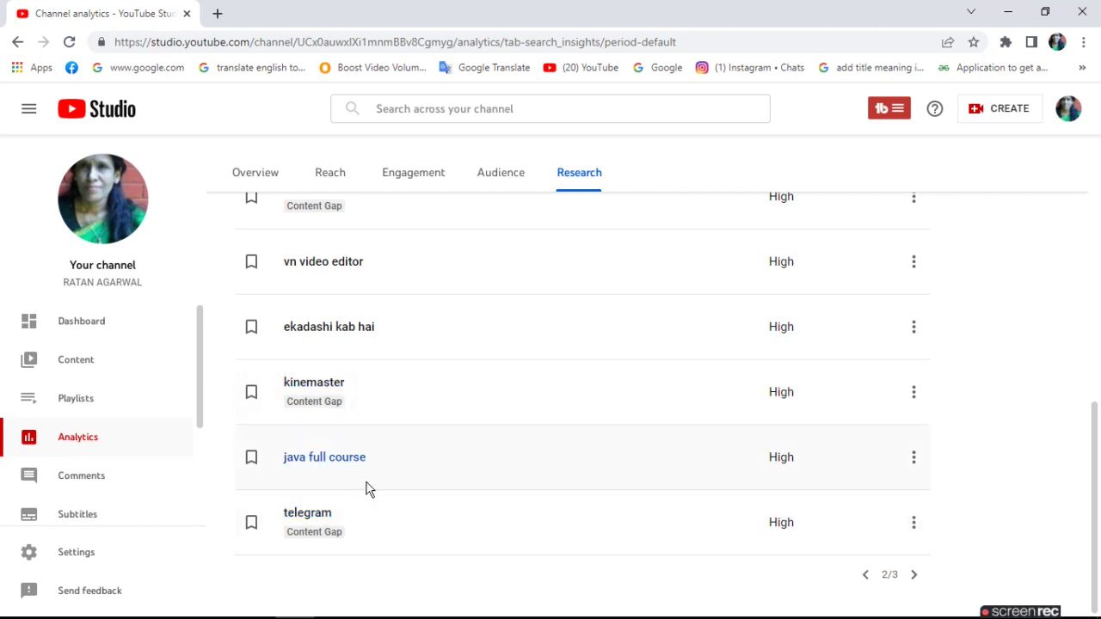
{"action": "left_click_drag", "start_coordinate": [1096, 464], "coordinate": [1099, 272]}
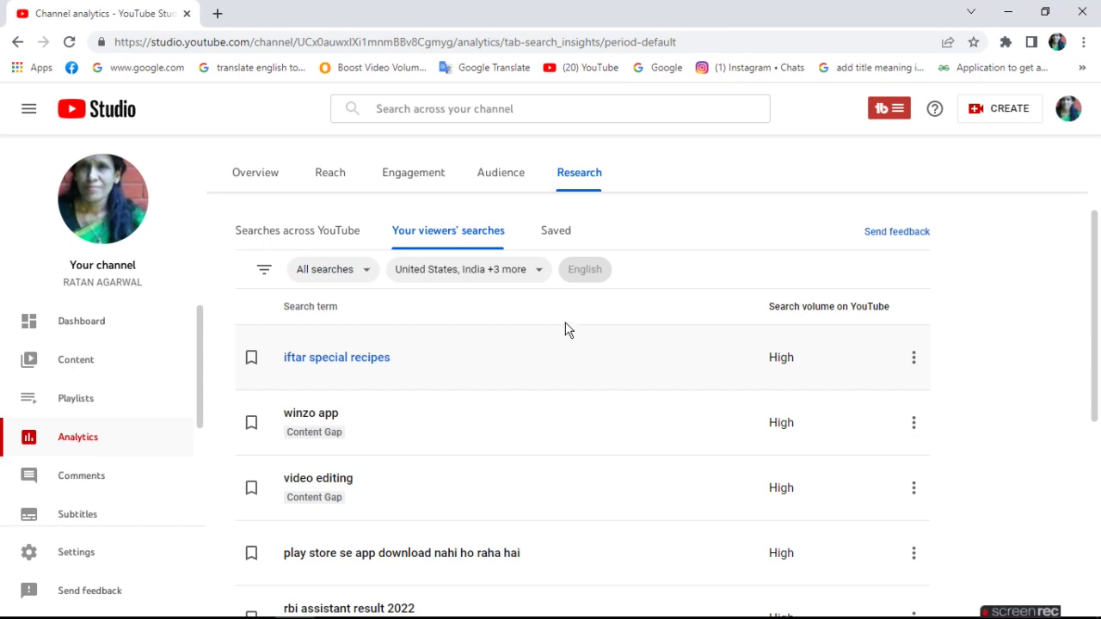
{"action": "left_click", "coordinate": [559, 233]}
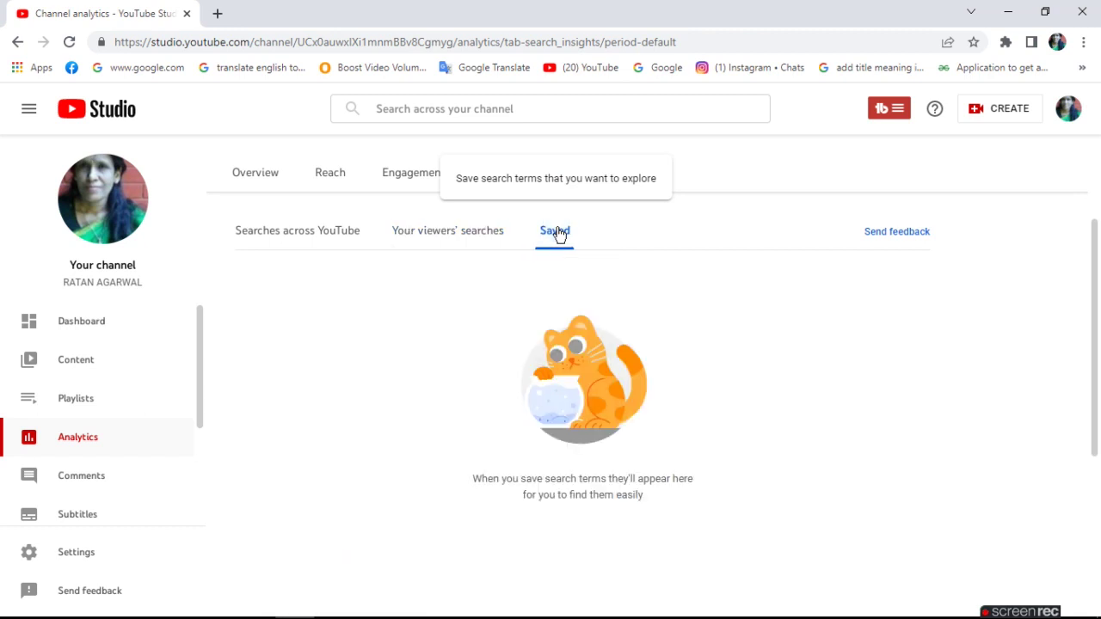
Remove the search terms "chicken biryani" and "biryani recipe" from your viewers' searches
{"action": "left_click", "coordinate": [420, 232]}
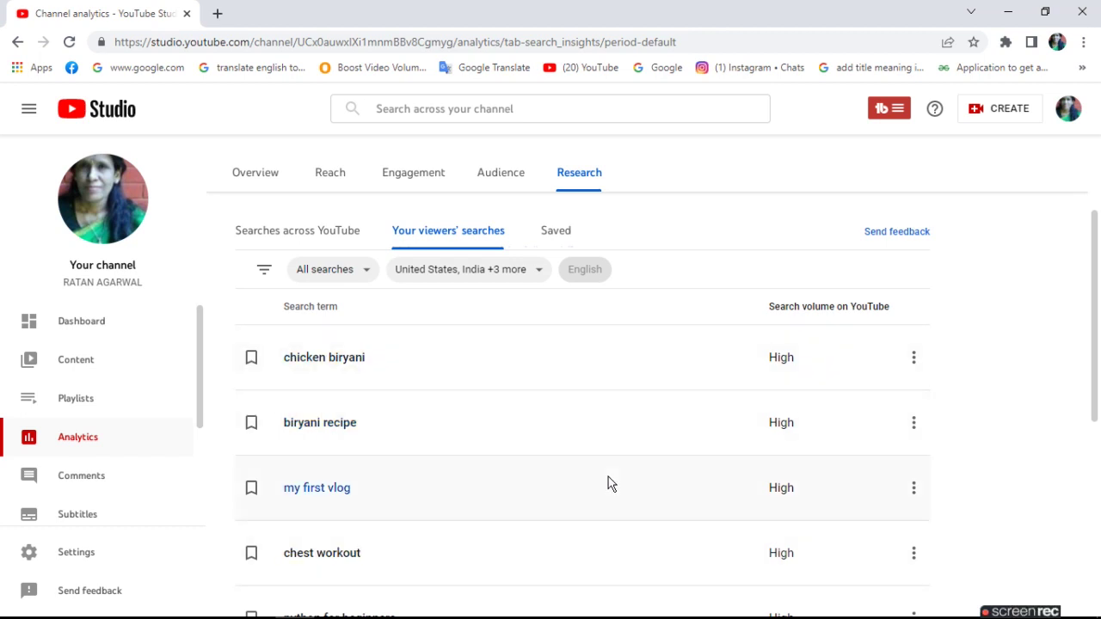
{"action": "left_click", "coordinate": [913, 361]}
{"action": "left_click", "coordinate": [913, 360]}
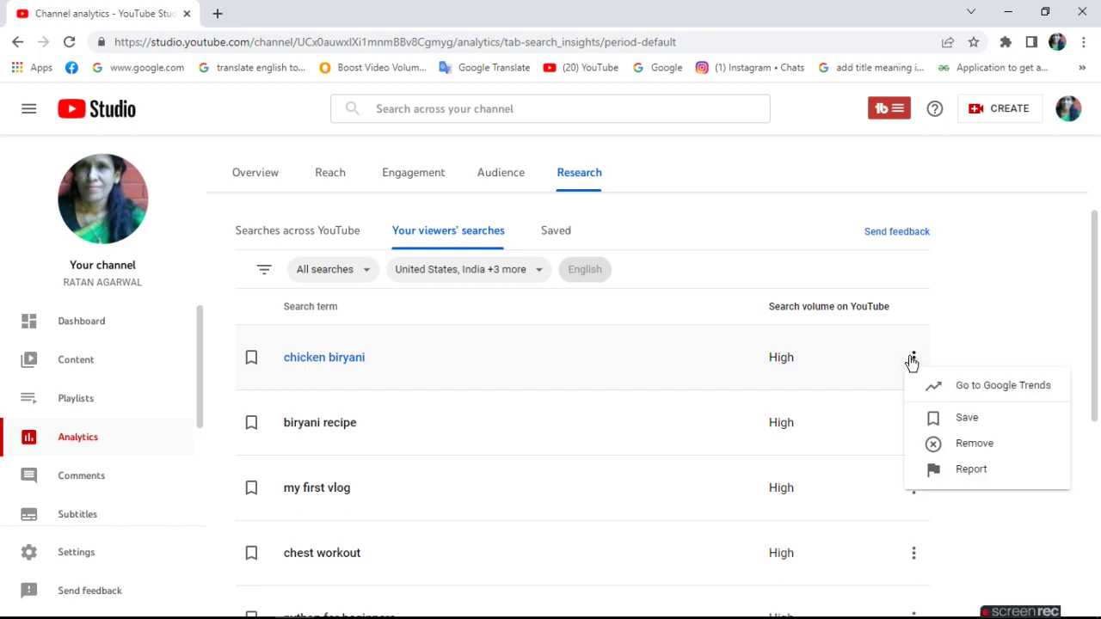
{"action": "left_click", "coordinate": [986, 445]}
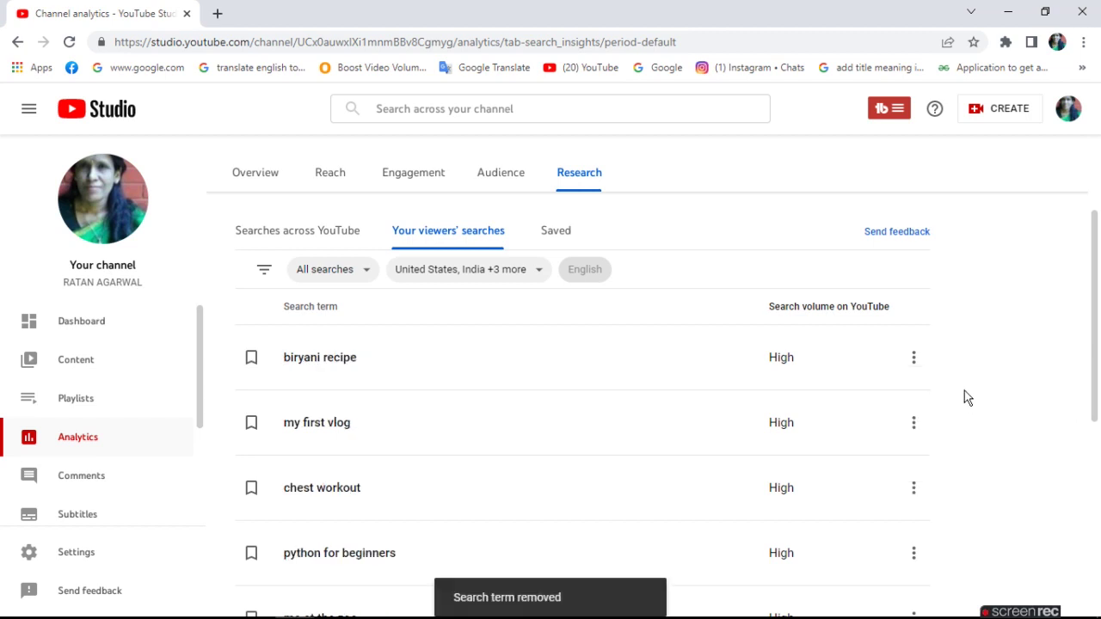
{"action": "left_click", "coordinate": [913, 367]}
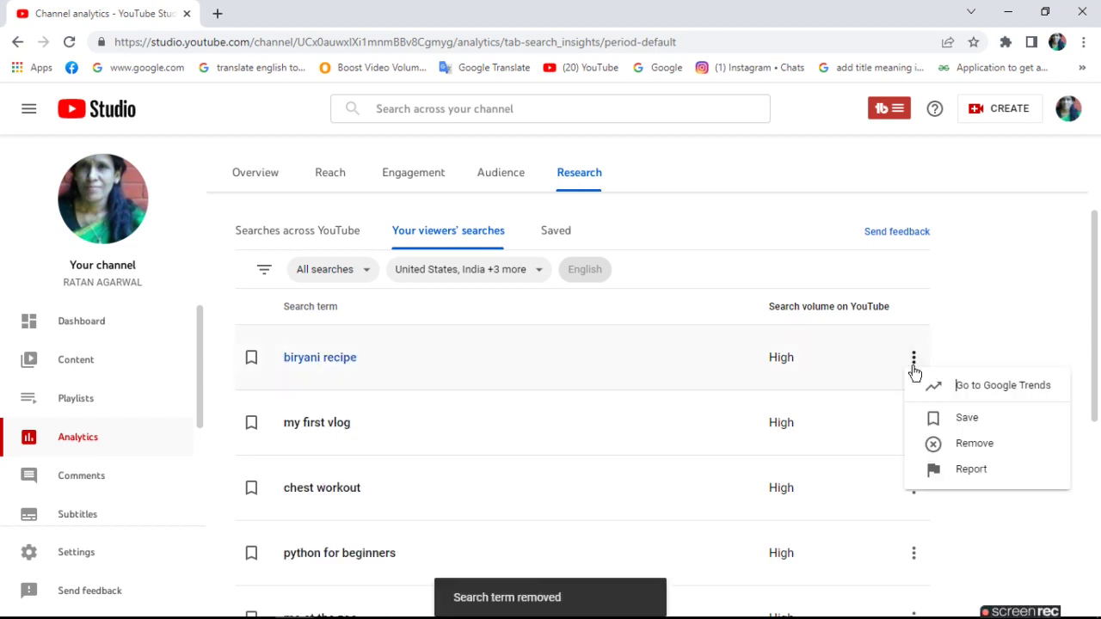
{"action": "left_click", "coordinate": [964, 457]}
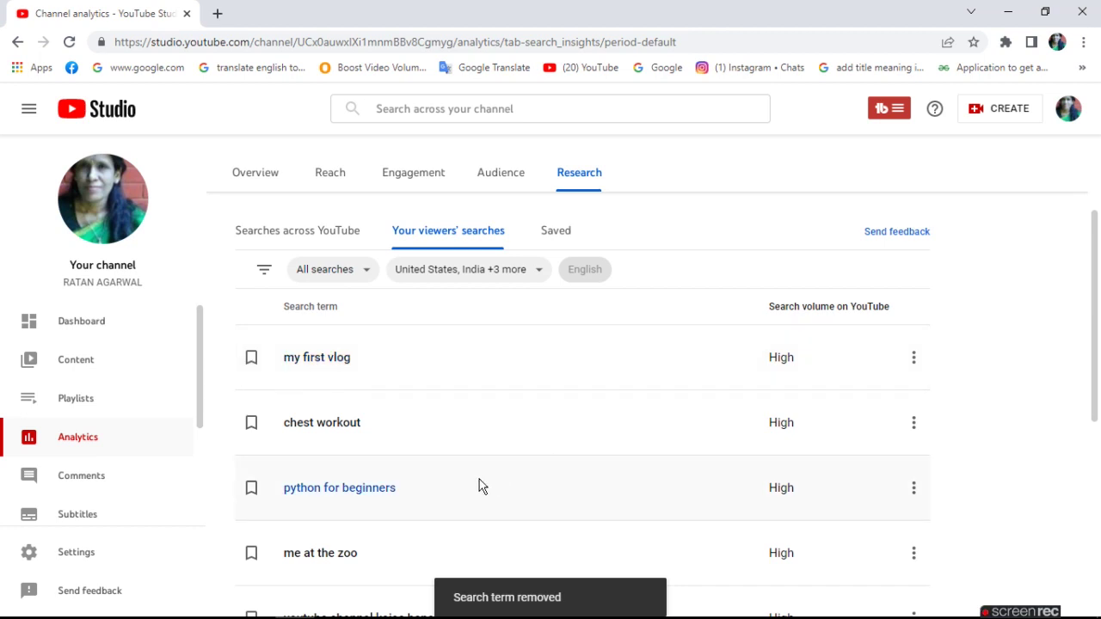
Remove the search terms "chest workout" and "me at the zoo" from your viewers' searches
{"action": "left_click", "coordinate": [913, 425]}
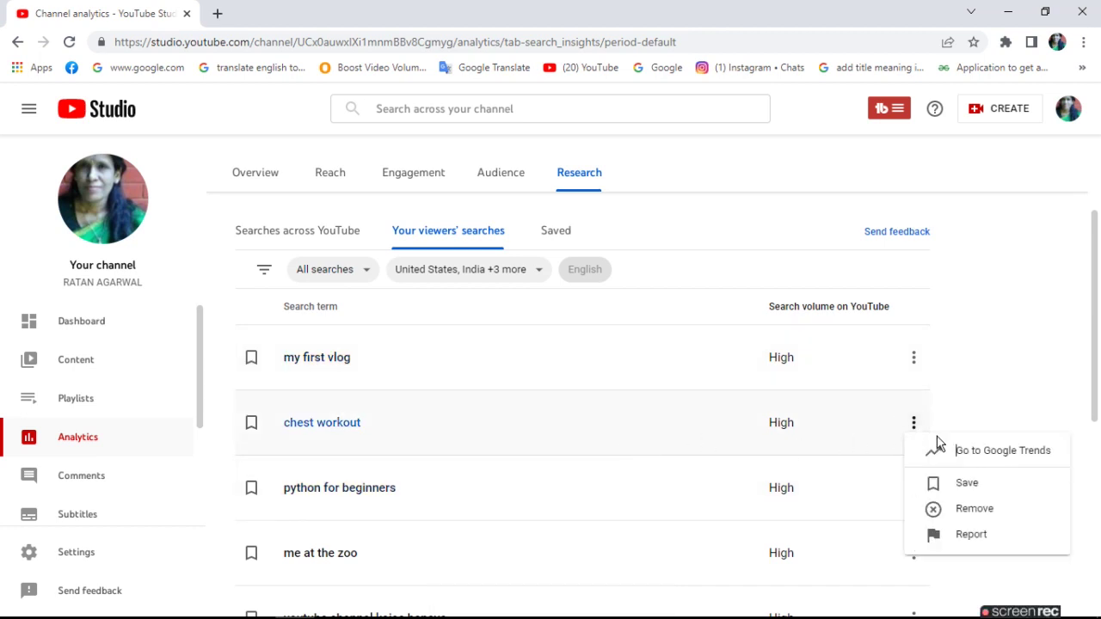
{"action": "left_click", "coordinate": [978, 512]}
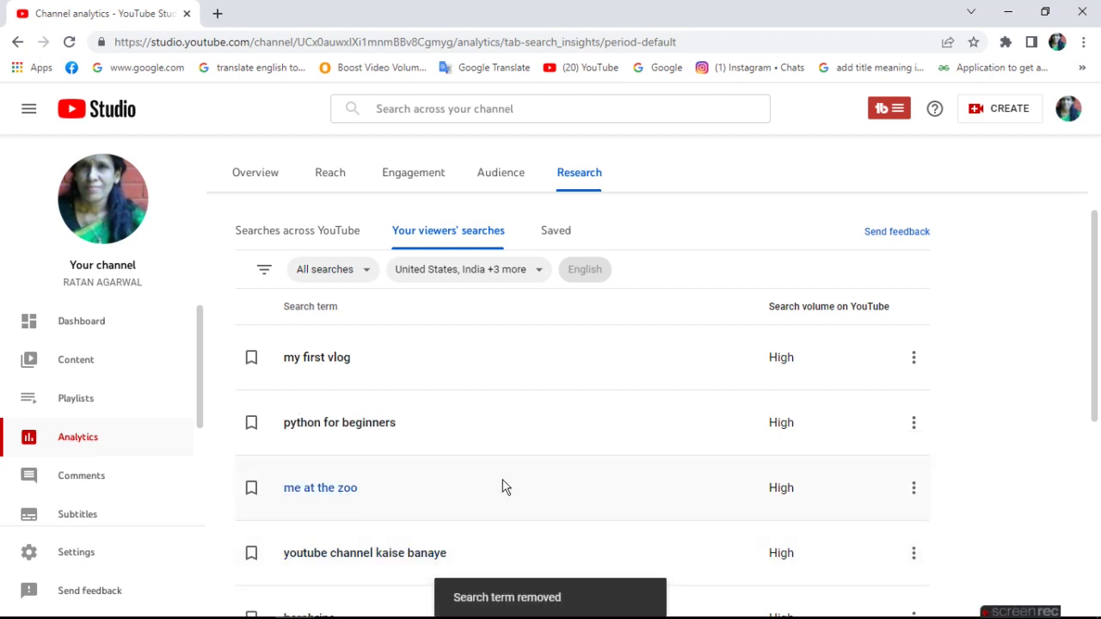
{"action": "left_click", "coordinate": [913, 496]}
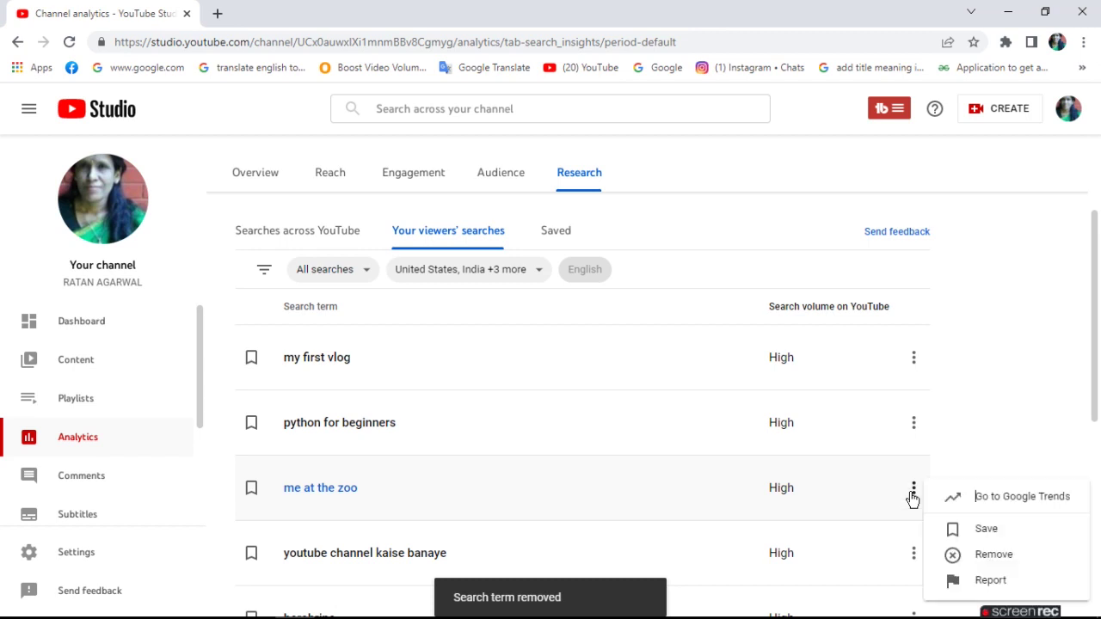
{"action": "left_click", "coordinate": [997, 554]}
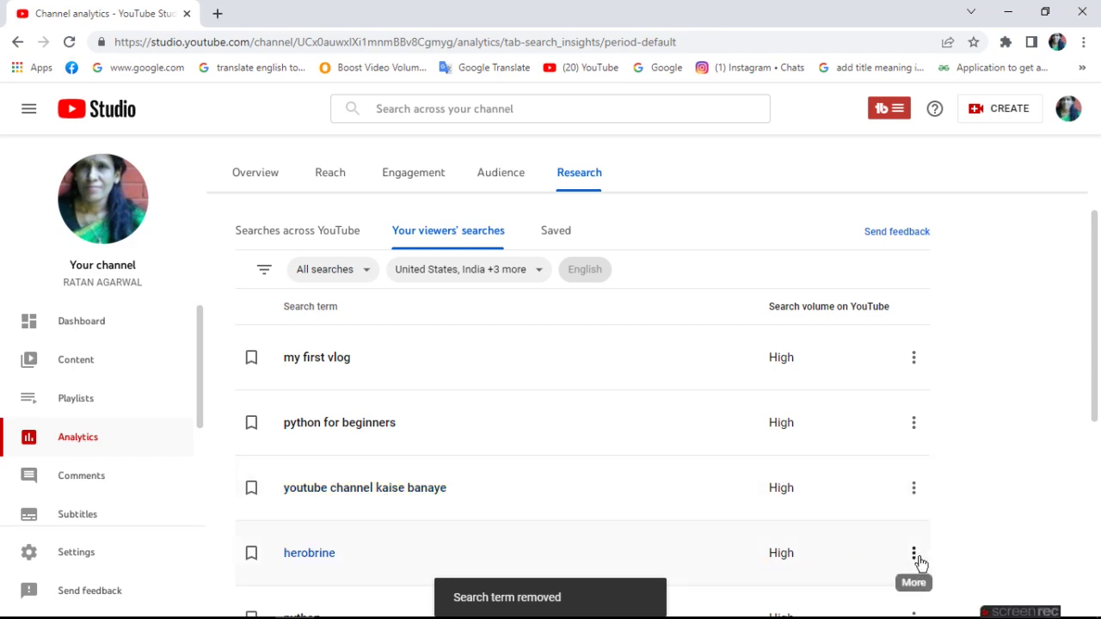
Remove the search terms "iftar special recipes" and "rbi assistant result 2022" from the first page of viewers' searches
{"action": "left_click", "coordinate": [1096, 546]}
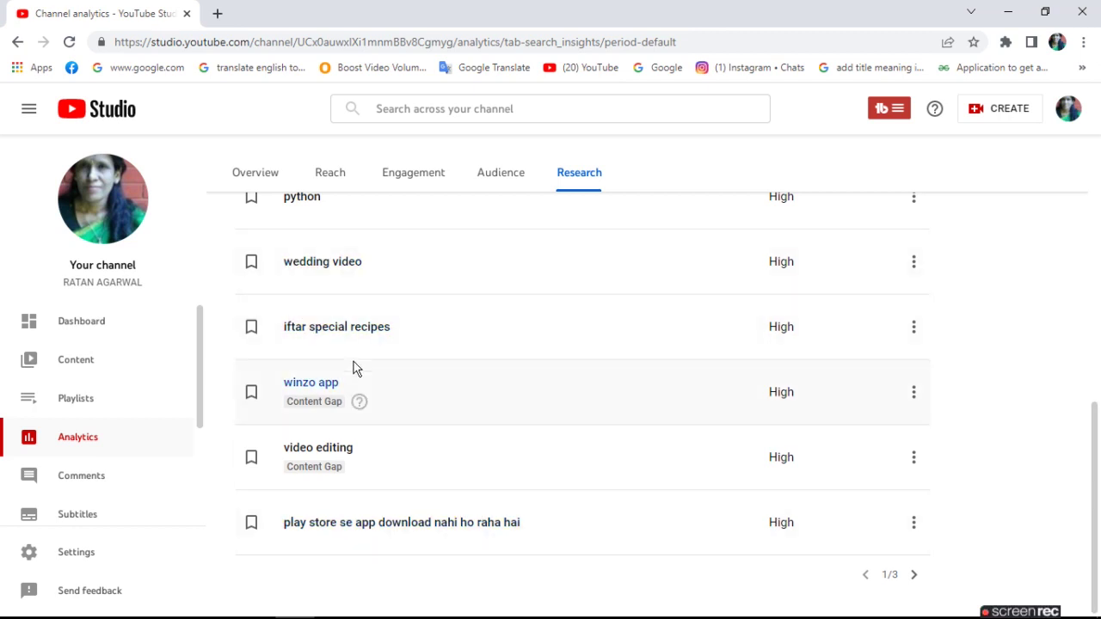
{"action": "left_click", "coordinate": [914, 331]}
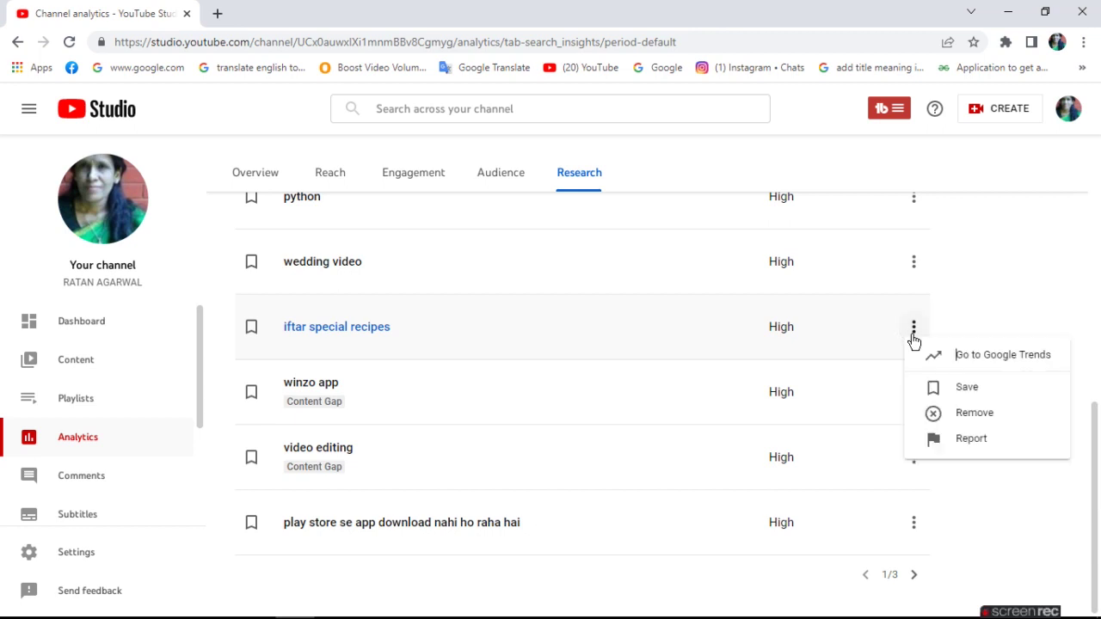
{"action": "left_click", "coordinate": [965, 417]}
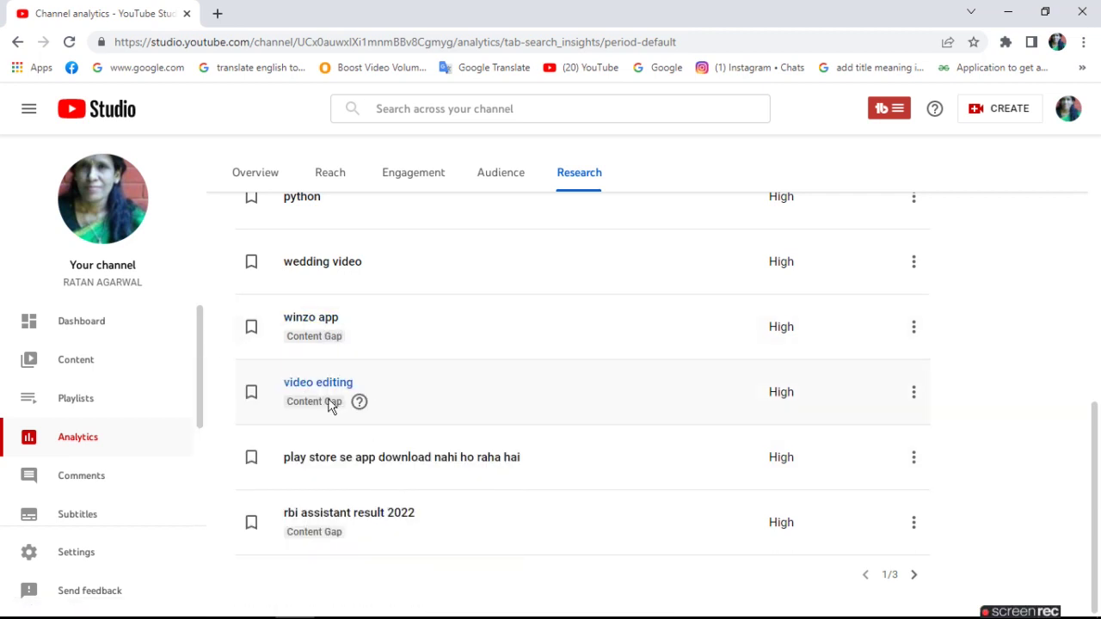
{"action": "mouse_move", "coordinate": [359, 409]}
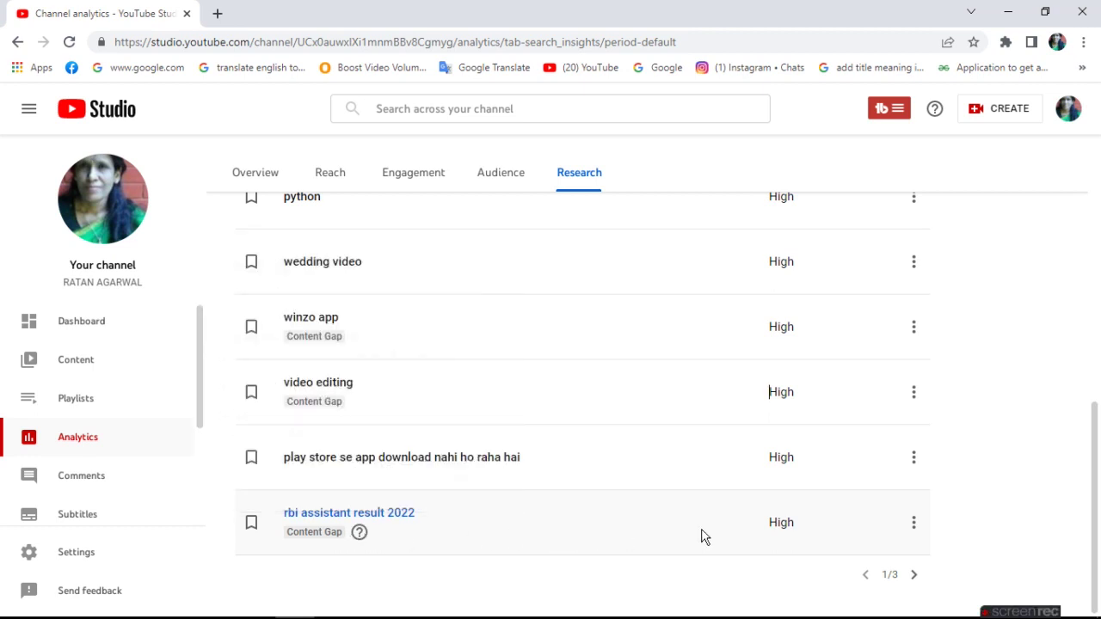
{"action": "left_click", "coordinate": [913, 527]}
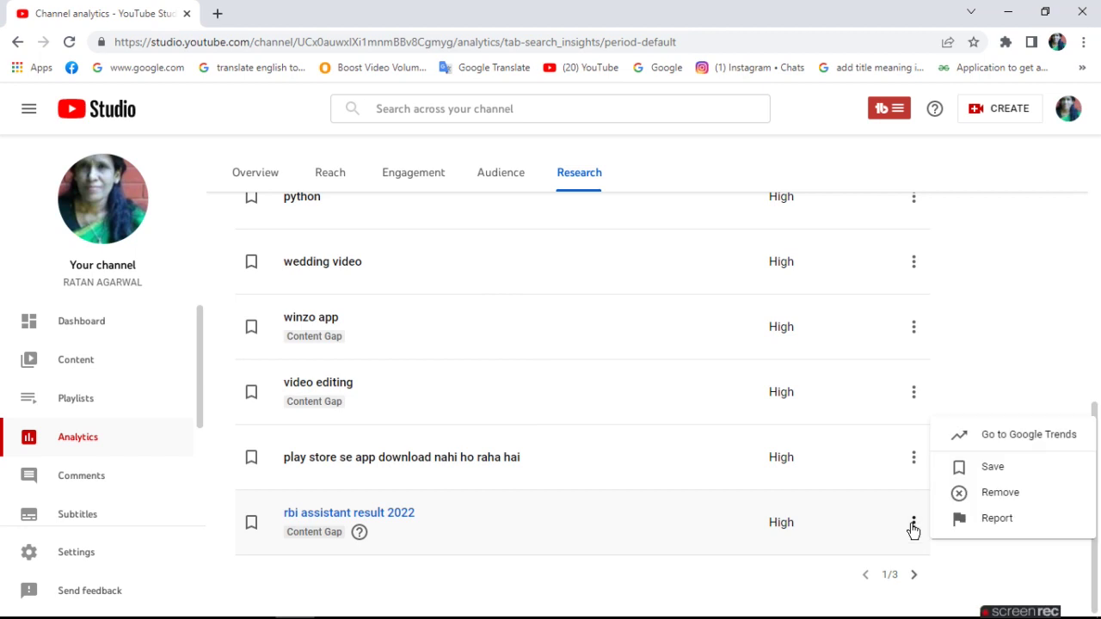
{"action": "left_click", "coordinate": [967, 504]}
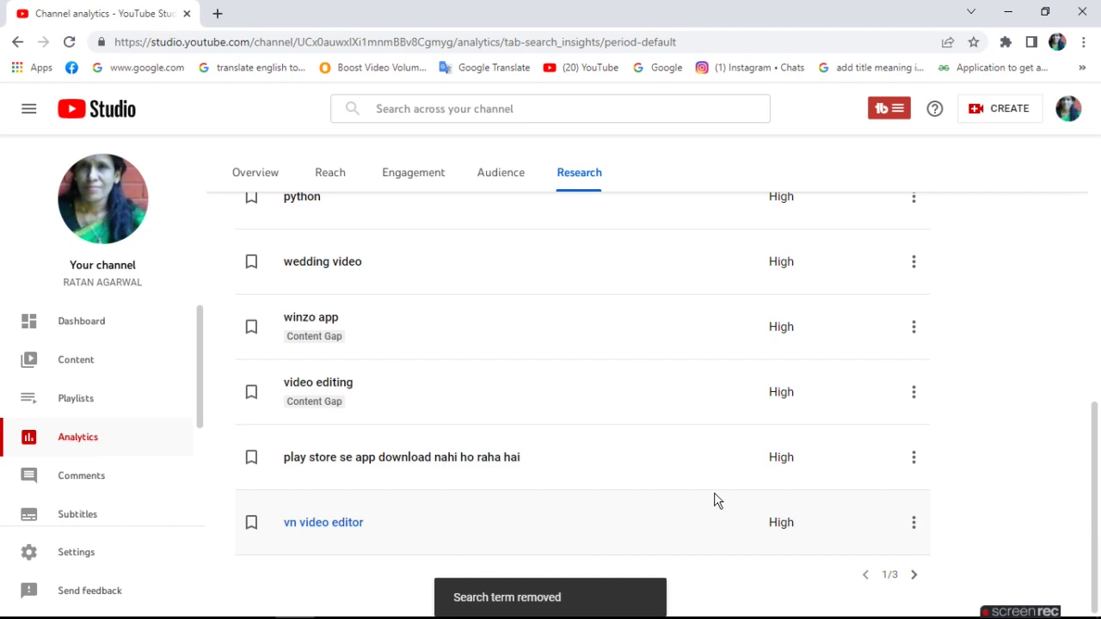
On the second page of viewers' searches, remove "carbon and its compounds class 10 term 2" and the marriage-related term listed right after it
{"action": "left_click", "coordinate": [914, 577]}
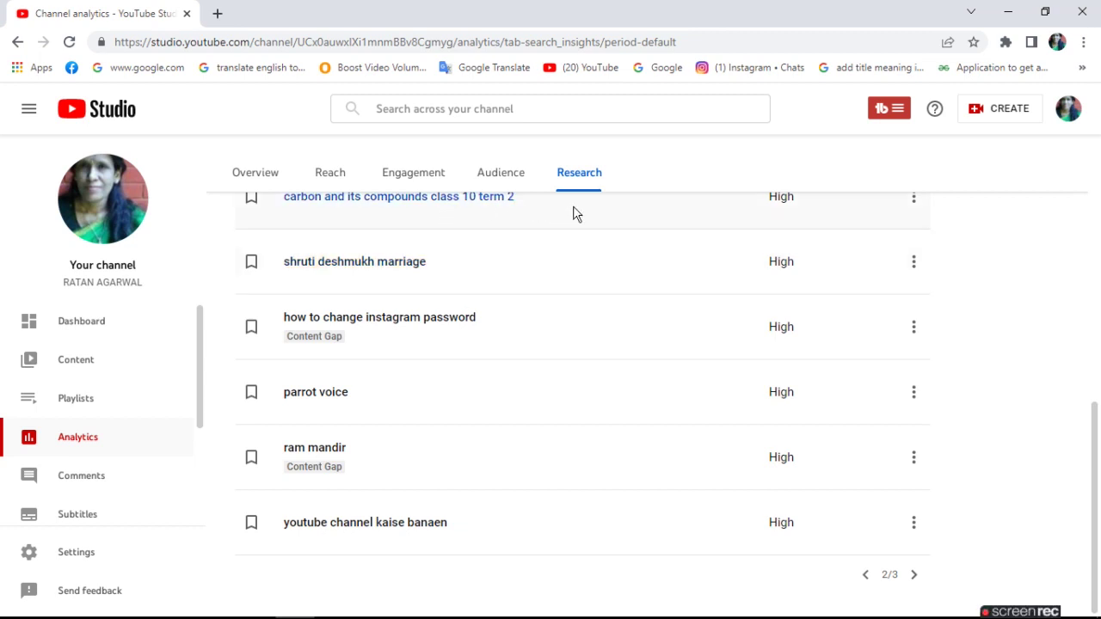
{"action": "left_click", "coordinate": [916, 209]}
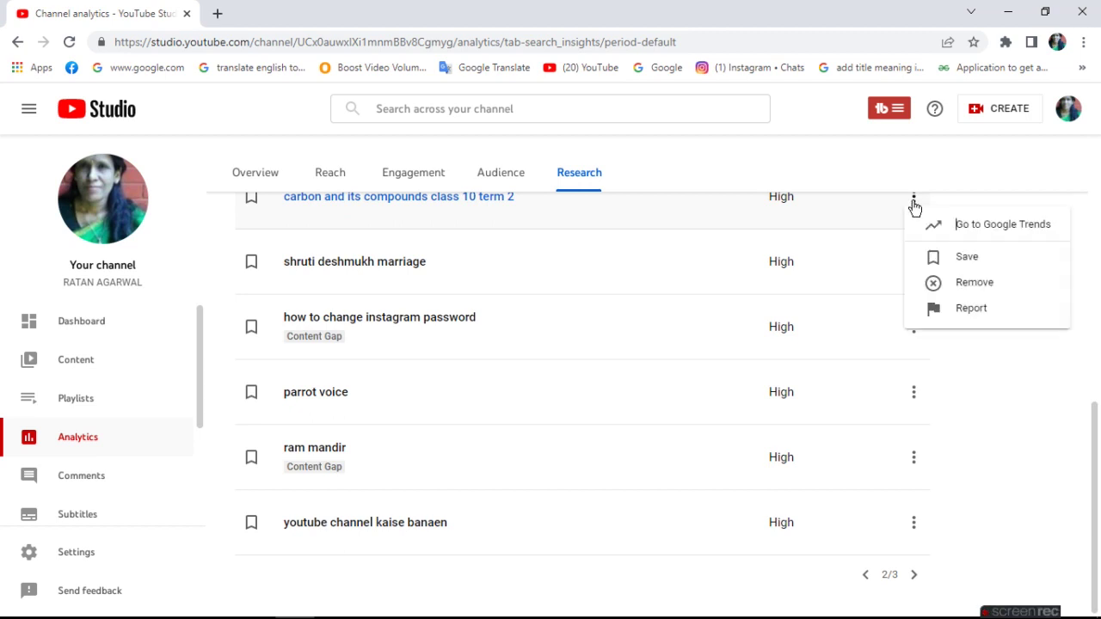
{"action": "left_click", "coordinate": [948, 294]}
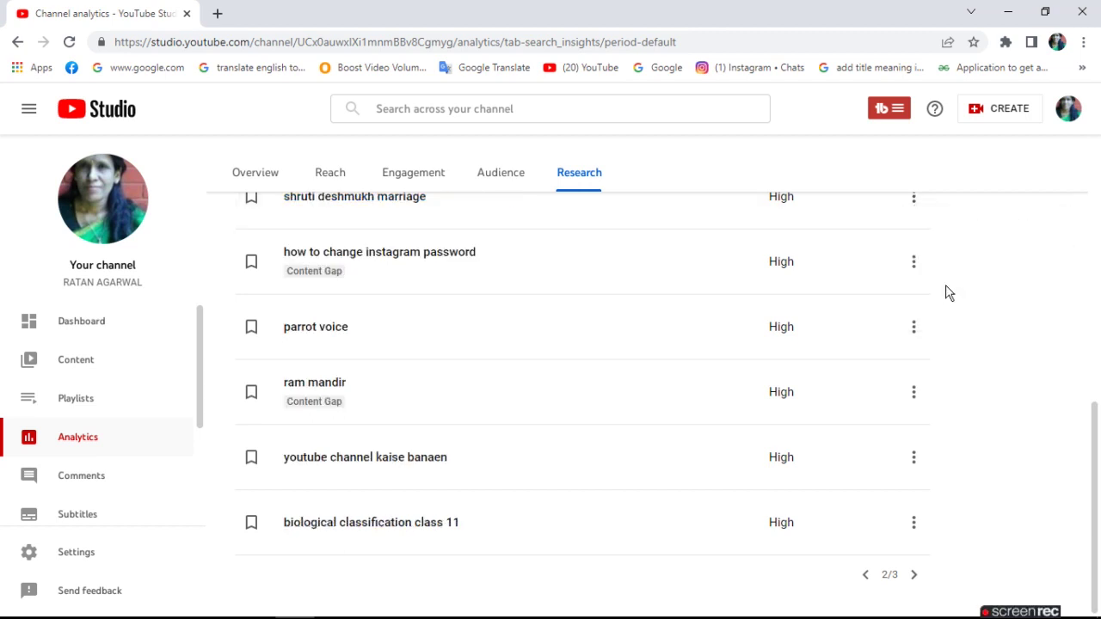
{"action": "left_click", "coordinate": [912, 202]}
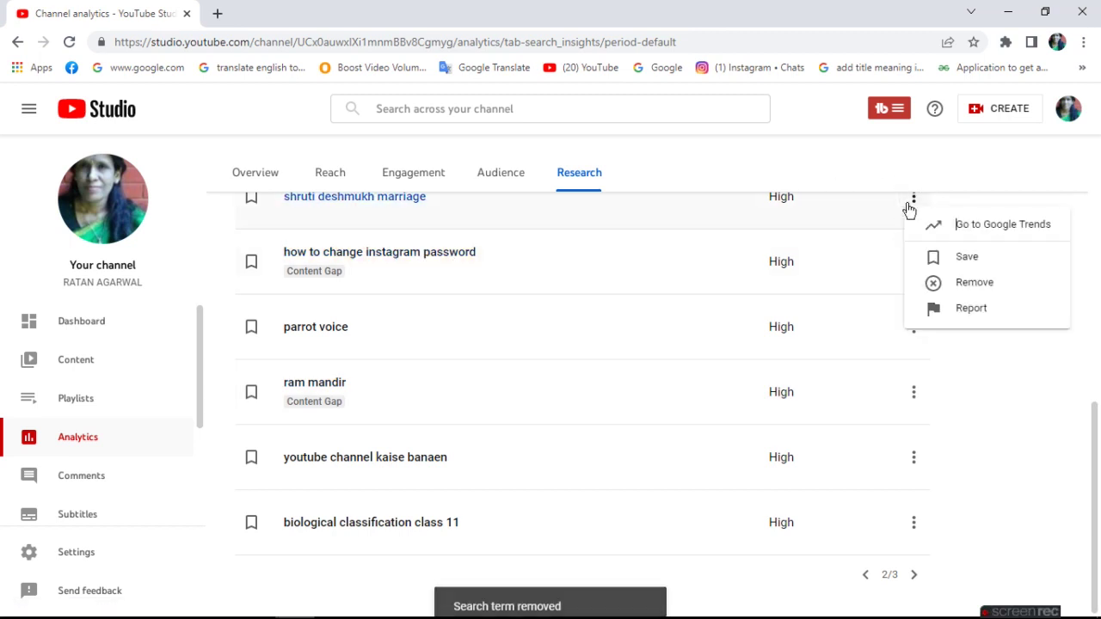
{"action": "left_click", "coordinate": [932, 284]}
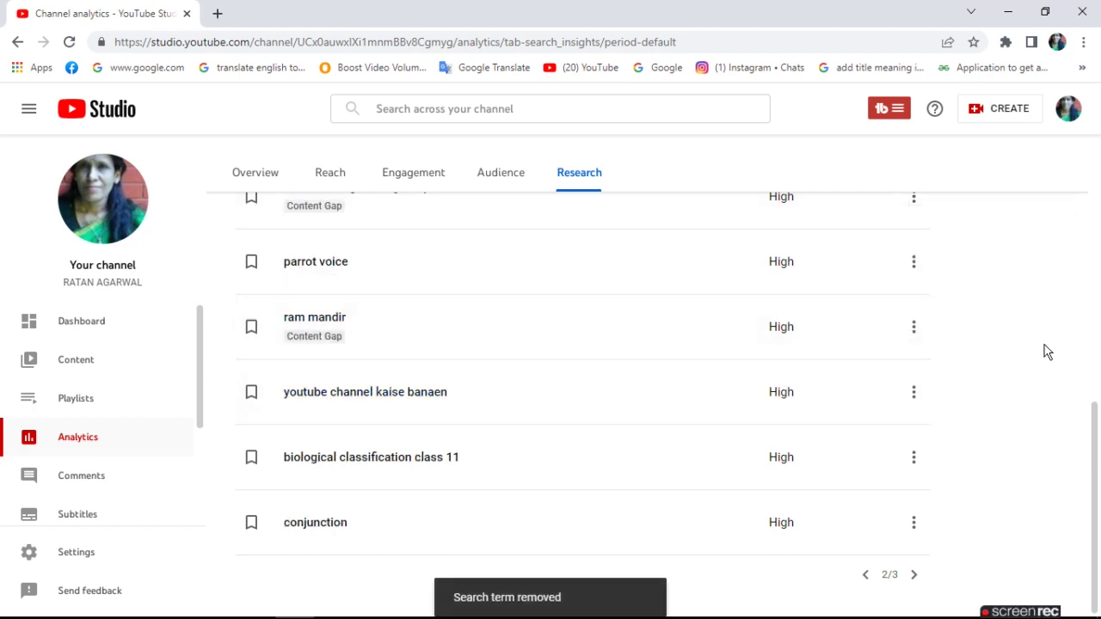
Read the explanation of content gaps for the search term "kinemaster"
{"action": "scroll", "coordinate": [1100, 295], "scroll_direction": "up", "scroll_amount": 5}
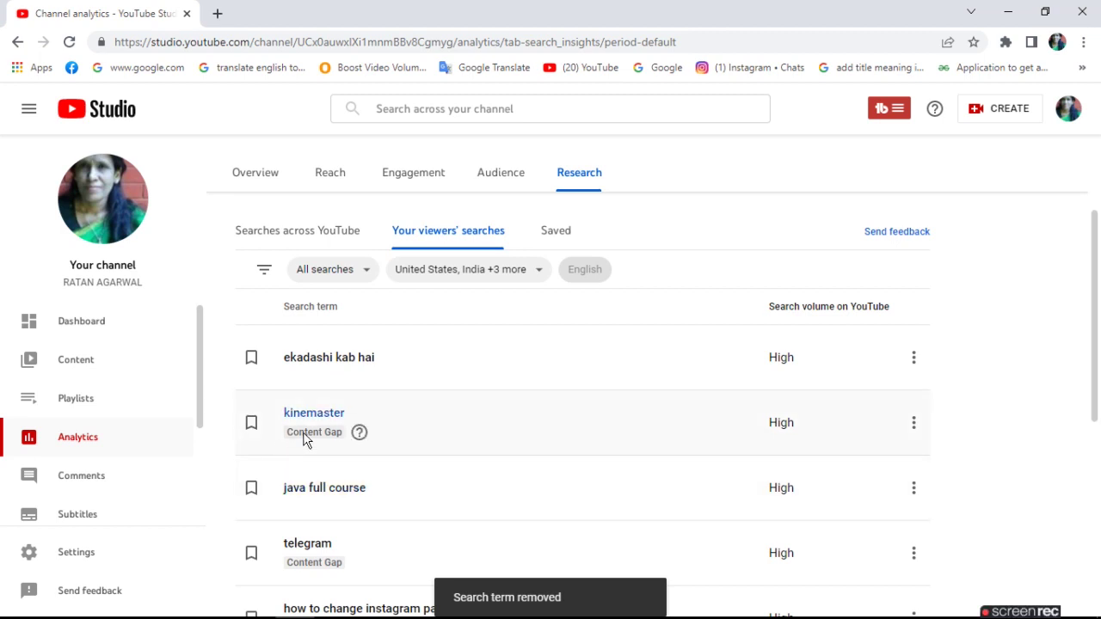
{"action": "mouse_move", "coordinate": [359, 439]}
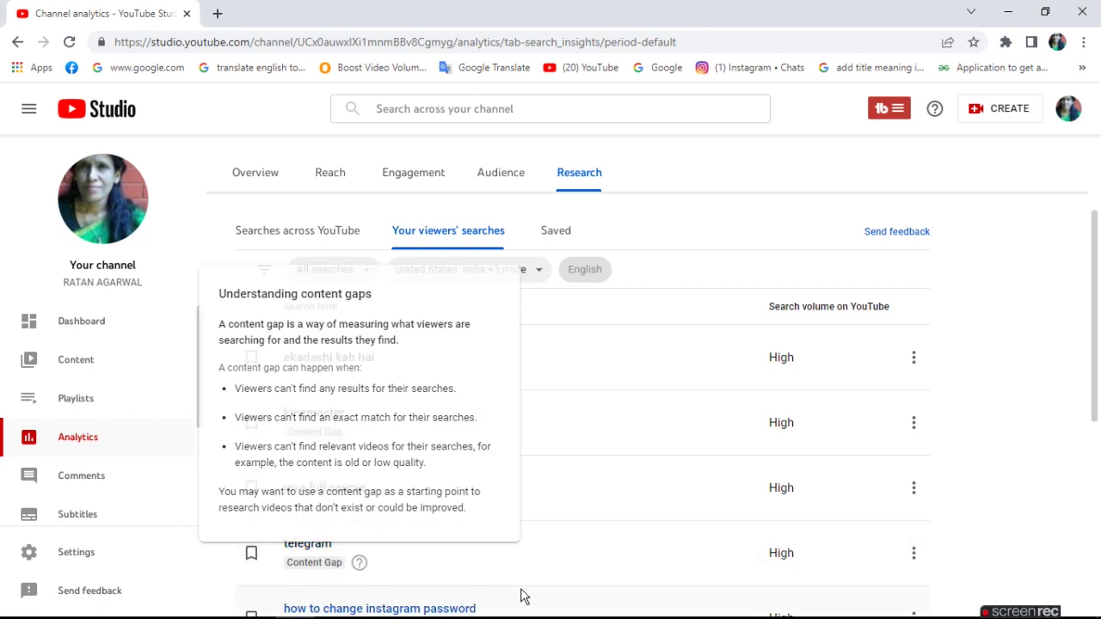
Look through the remaining terms on the second page of your viewers' searches, dismissing the low-battery notice
{"action": "mouse_move", "coordinate": [359, 565]}
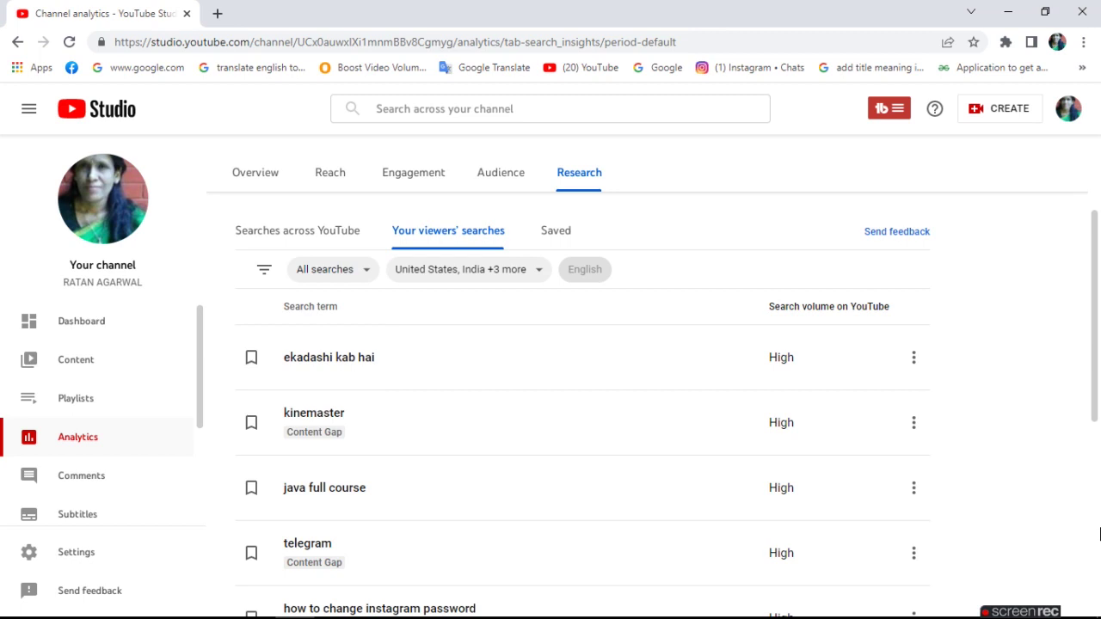
{"action": "scroll", "coordinate": [1100, 534], "scroll_direction": "down", "scroll_amount": 5}
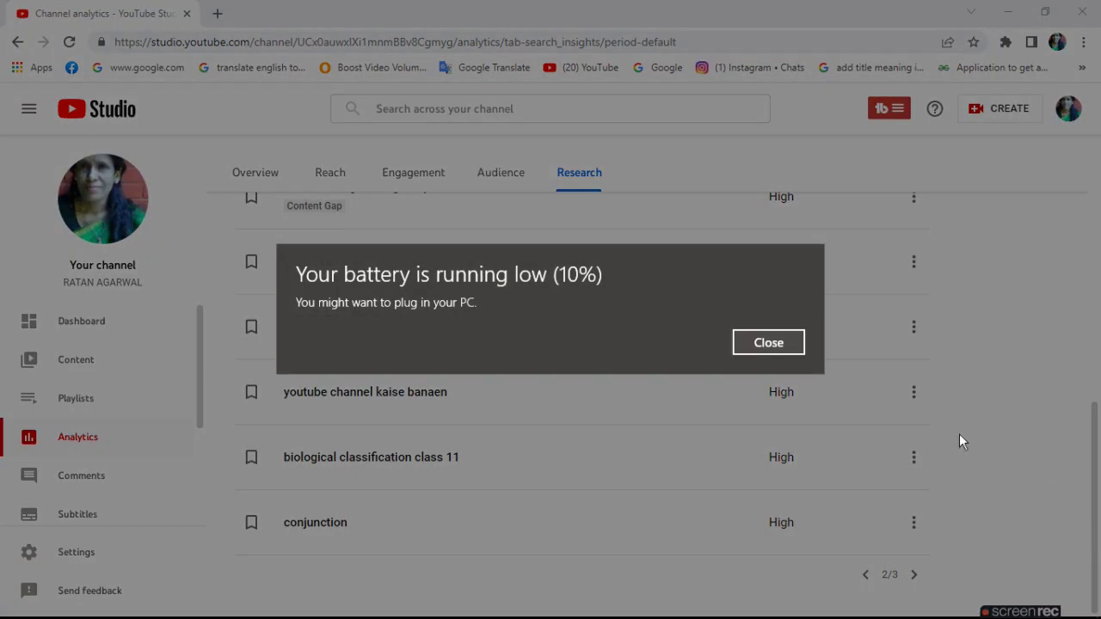
{"action": "left_click", "coordinate": [774, 344]}
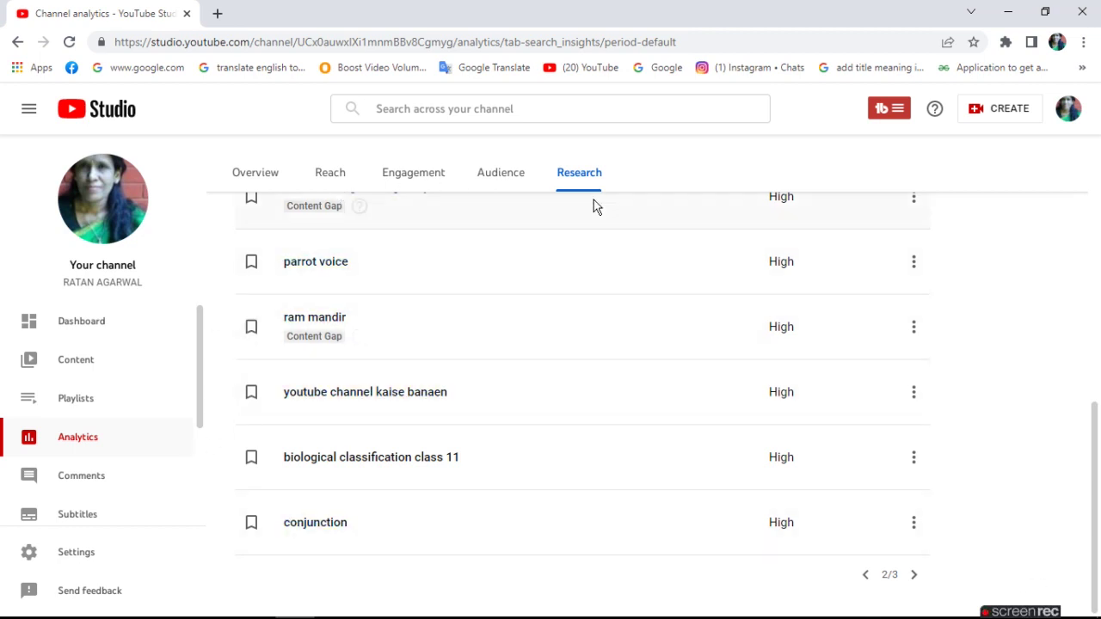
{"action": "left_click", "coordinate": [568, 176]}
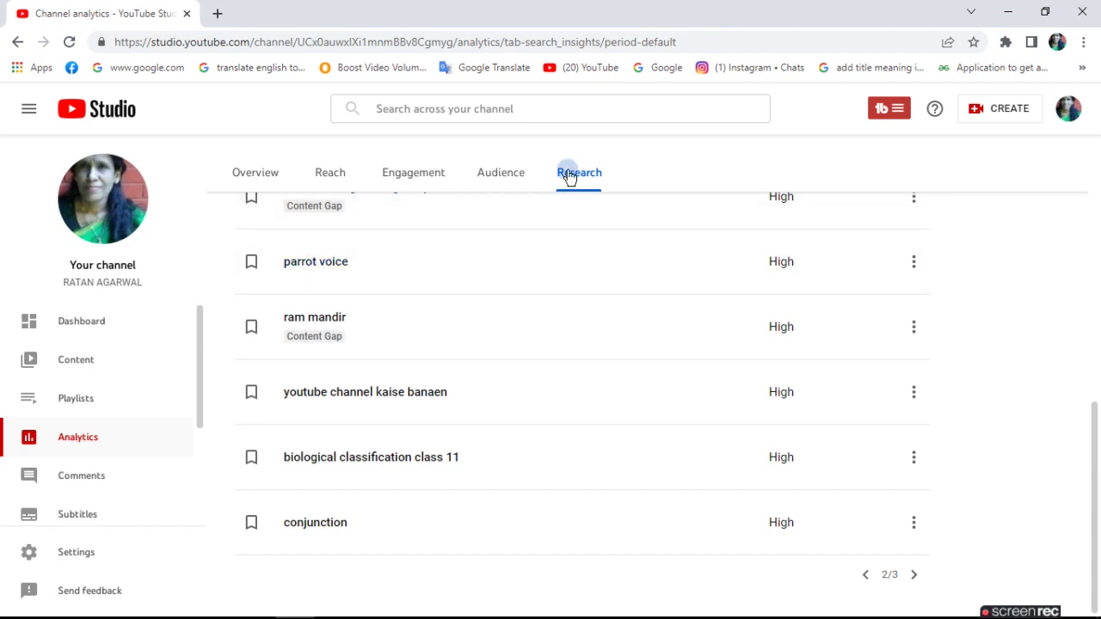
{"action": "left_click", "coordinate": [374, 109]}
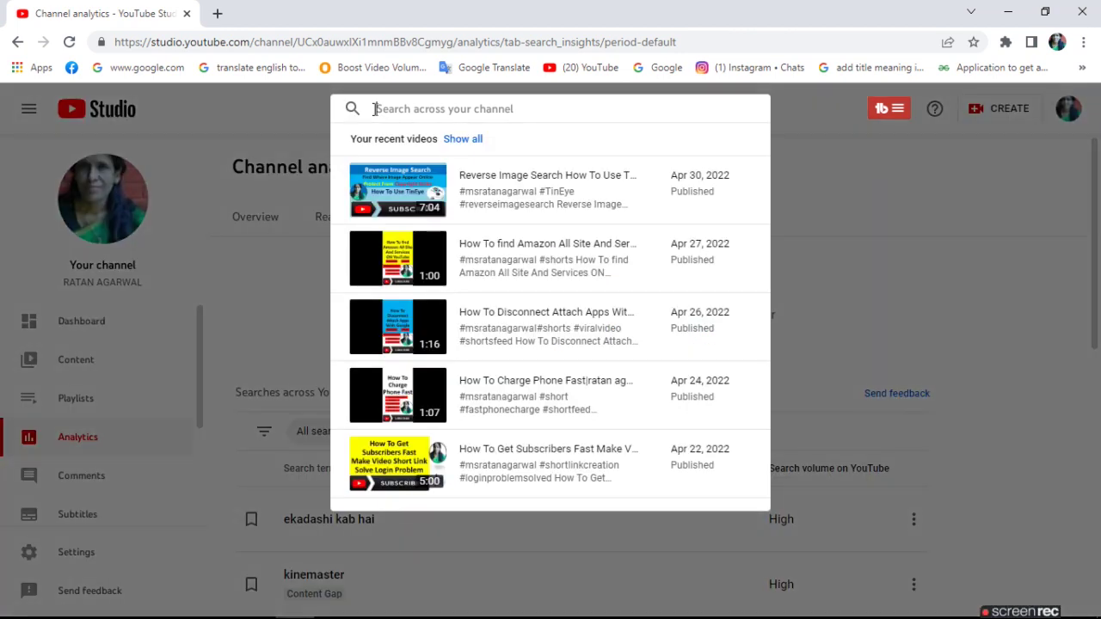
{"action": "left_click", "coordinate": [845, 236]}
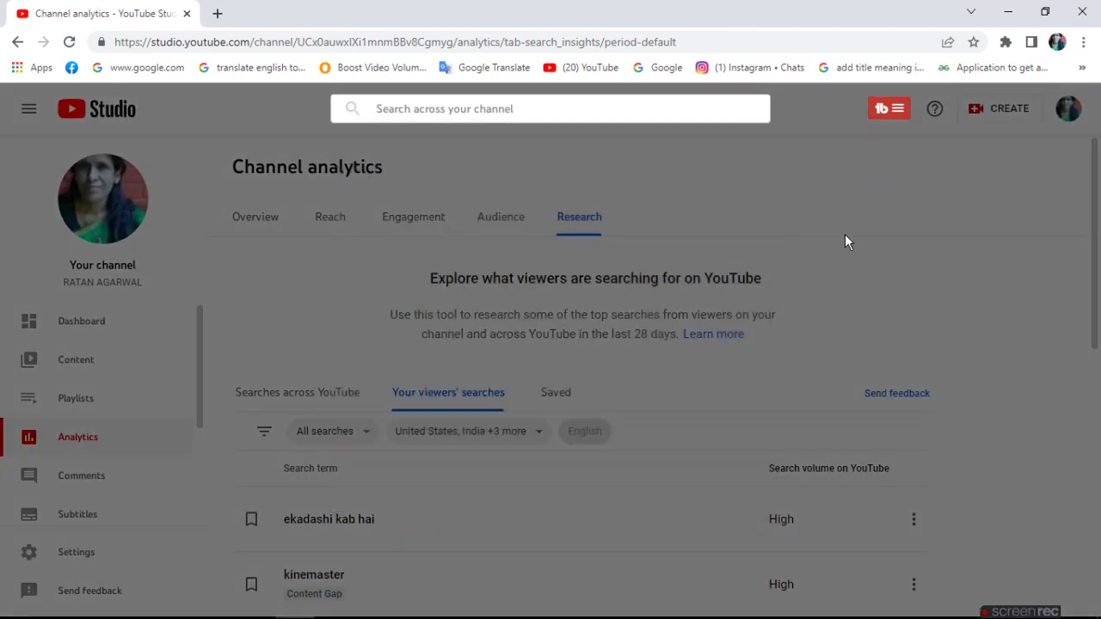
{"action": "left_click_drag", "start_coordinate": [428, 284], "coordinate": [763, 279]}
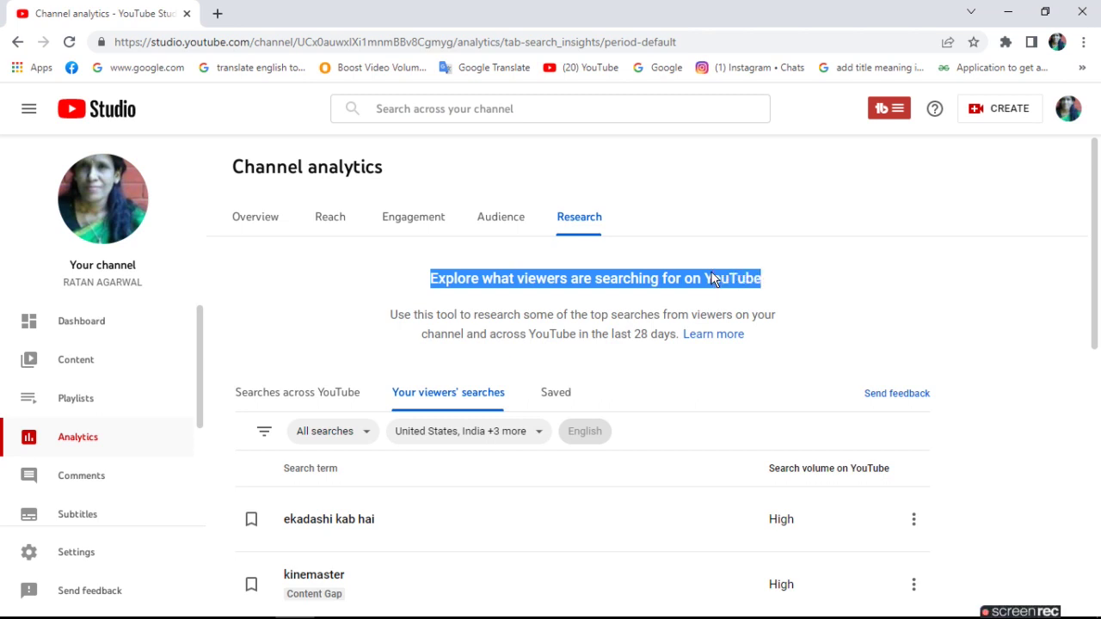
{"action": "left_click", "coordinate": [390, 110]}
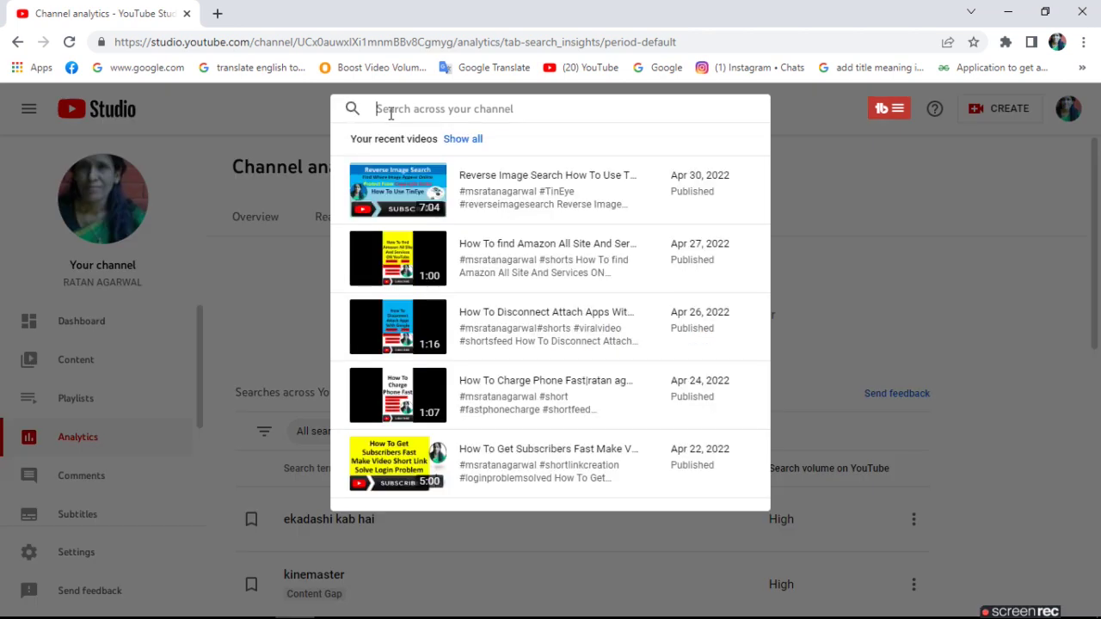
{"action": "left_click", "coordinate": [818, 278]}
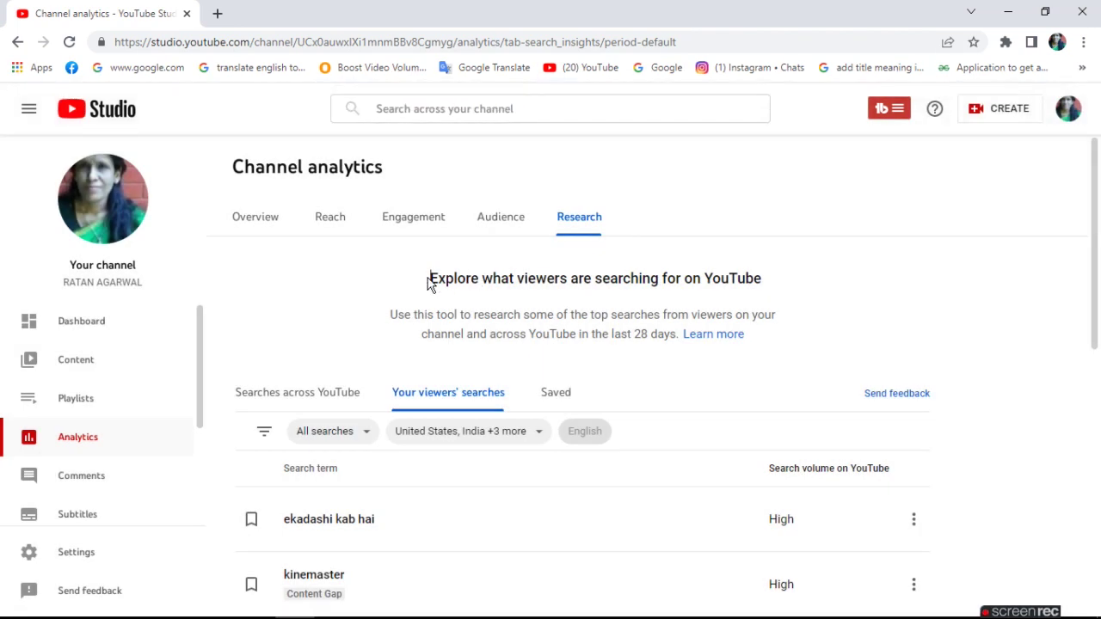
{"action": "double_click", "coordinate": [428, 279]}
{"action": "left_click", "coordinate": [423, 280]}
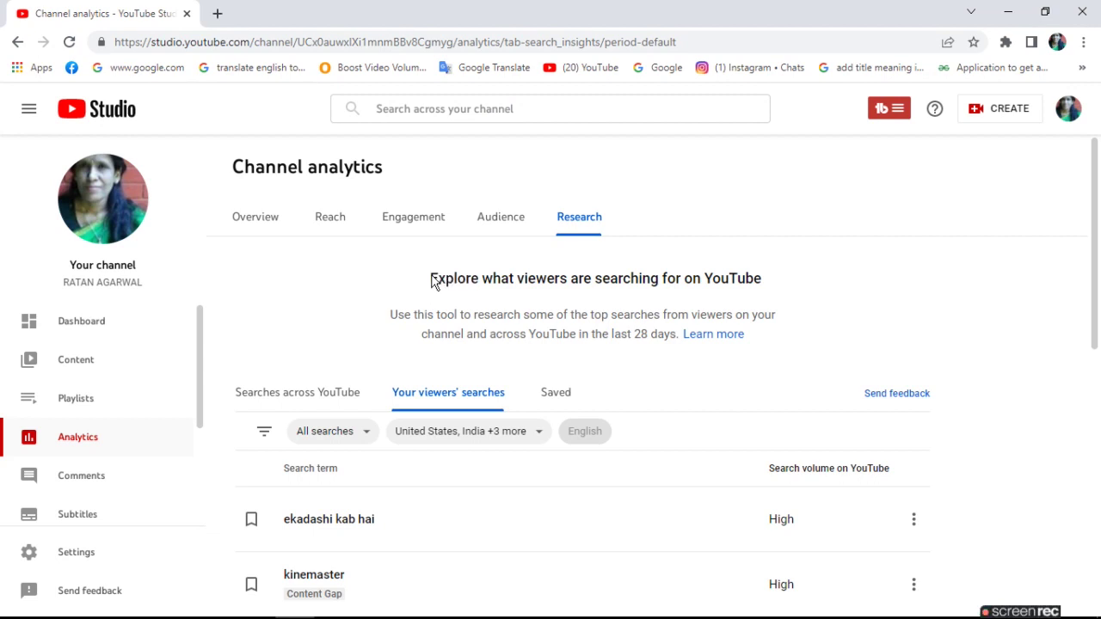
Copy the heading "Explore what viewers are searching for on YouTube", search the channel for it, and clear the search
{"action": "left_click_drag", "start_coordinate": [430, 280], "coordinate": [782, 263]}
{"action": "key", "text": "ctrl+c"}
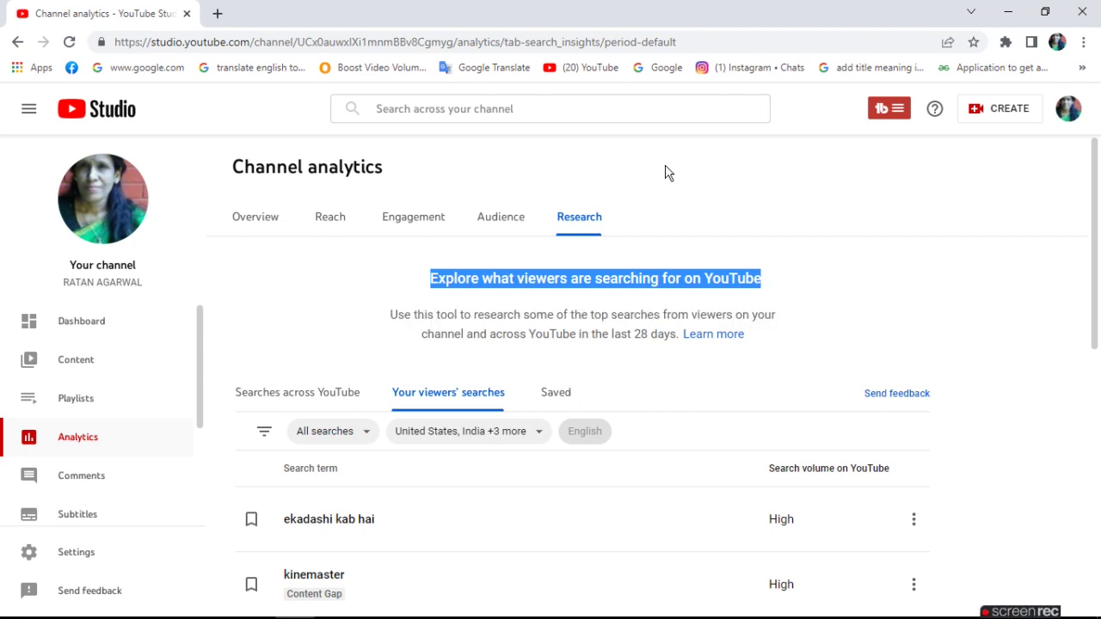
{"action": "left_click", "coordinate": [504, 109]}
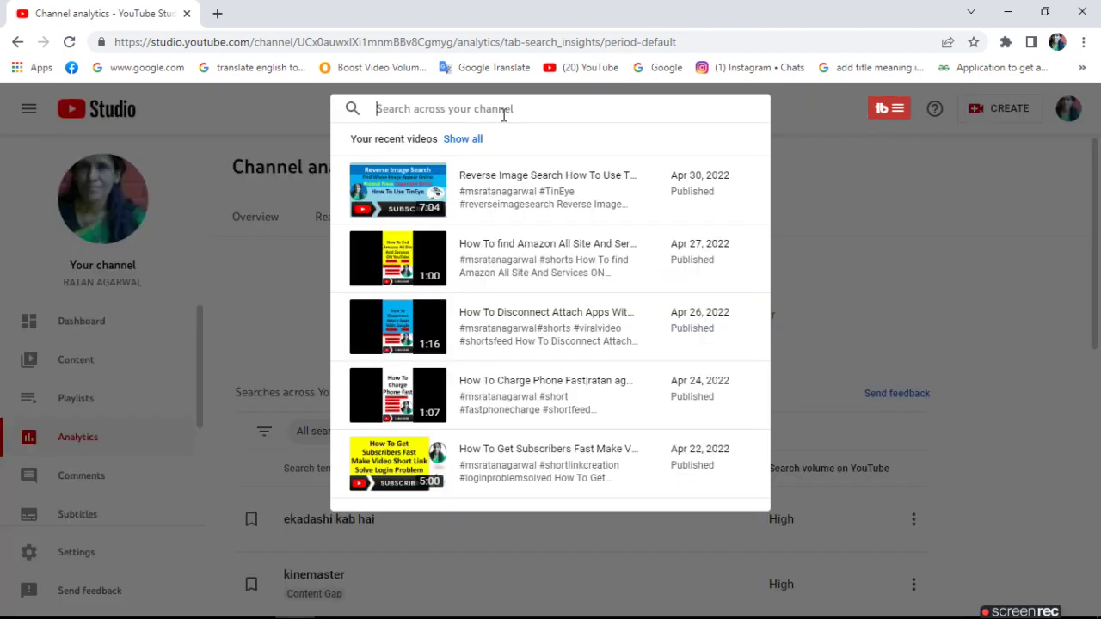
{"action": "key", "text": "ctrl+v"}
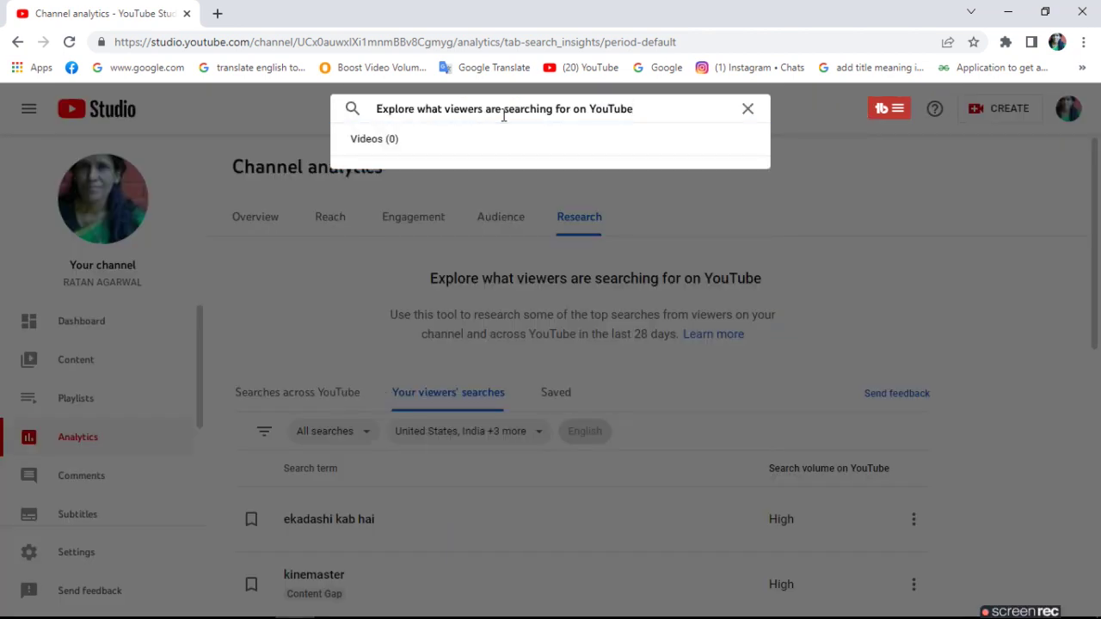
{"action": "left_click", "coordinate": [747, 110]}
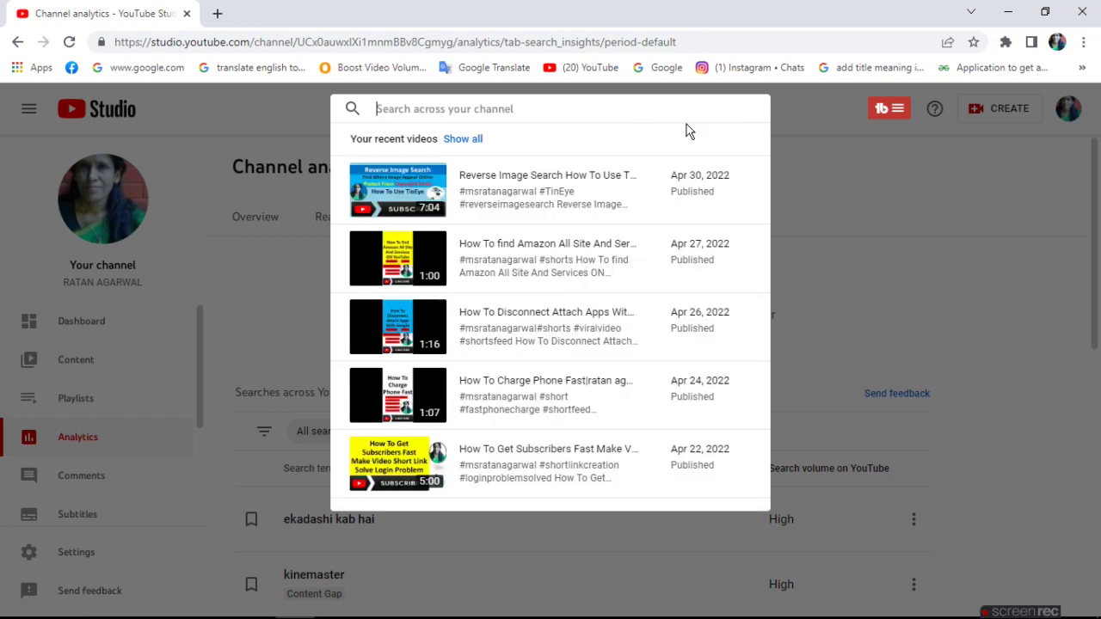
{"action": "left_click", "coordinate": [937, 239]}
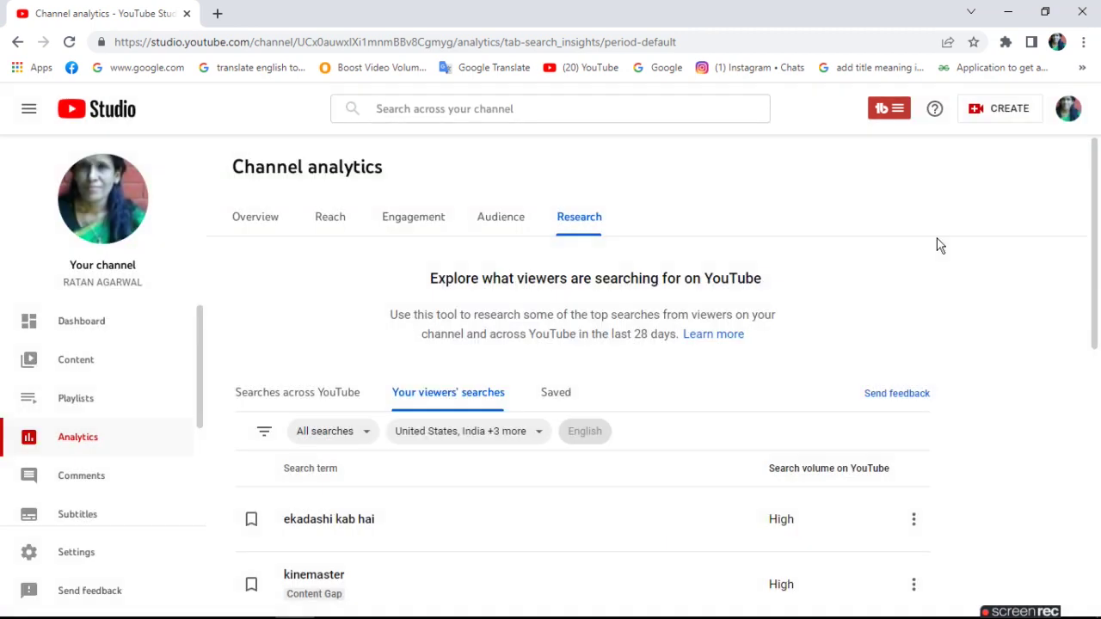
Search the channel's videos for "editing" and close the results
{"action": "left_click", "coordinate": [381, 105]}
{"action": "type", "text": "editing"}
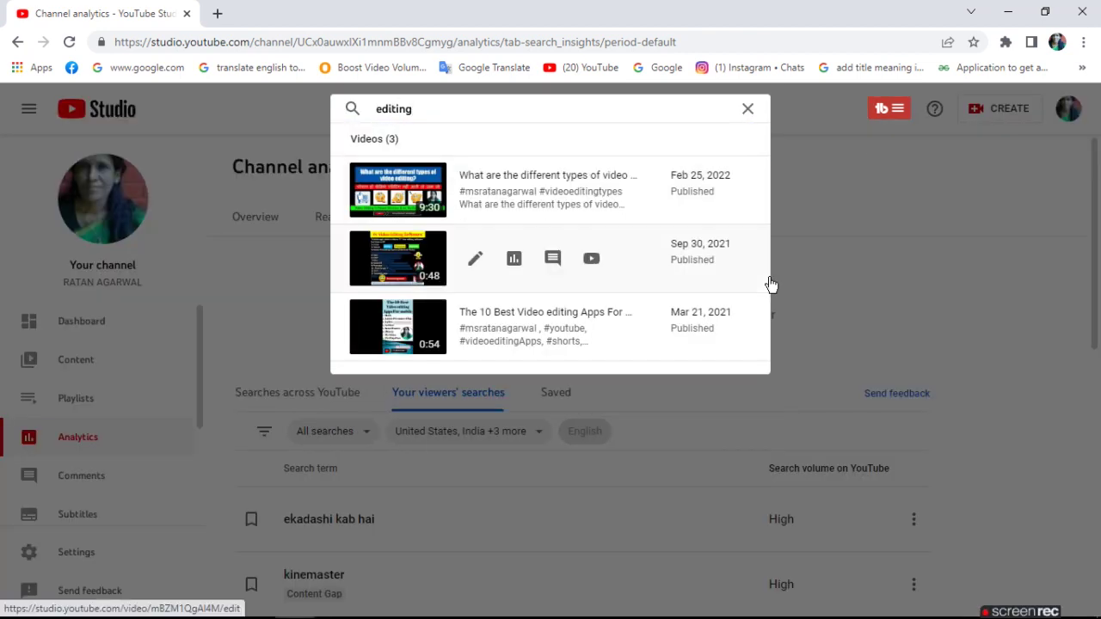
{"action": "left_click", "coordinate": [894, 270]}
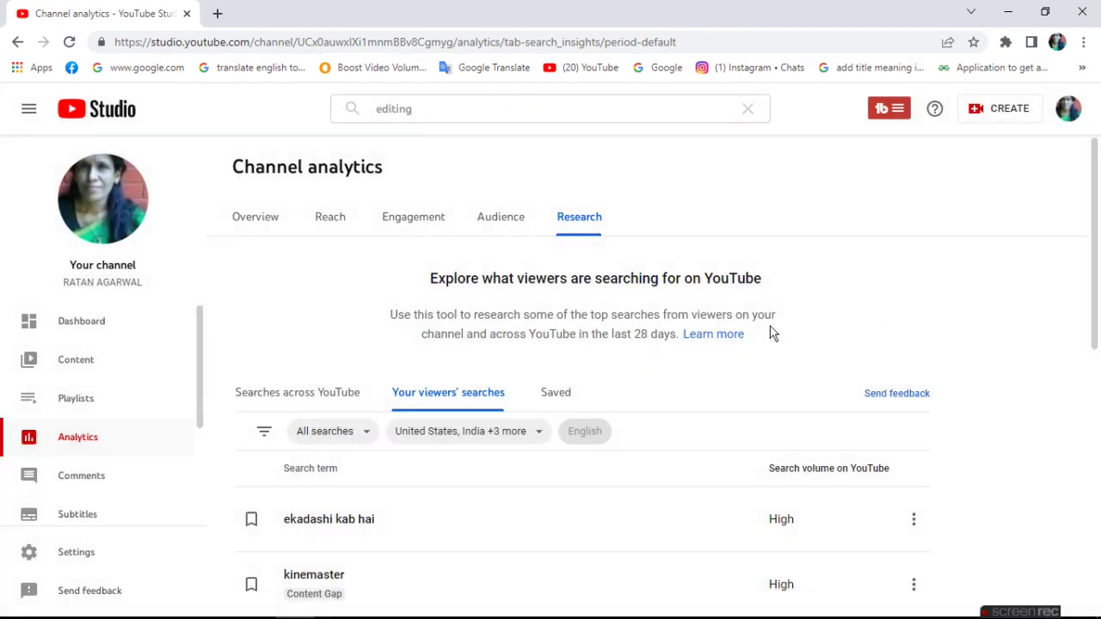
{"action": "left_click", "coordinate": [454, 394]}
{"action": "right_click", "coordinate": [251, 466]}
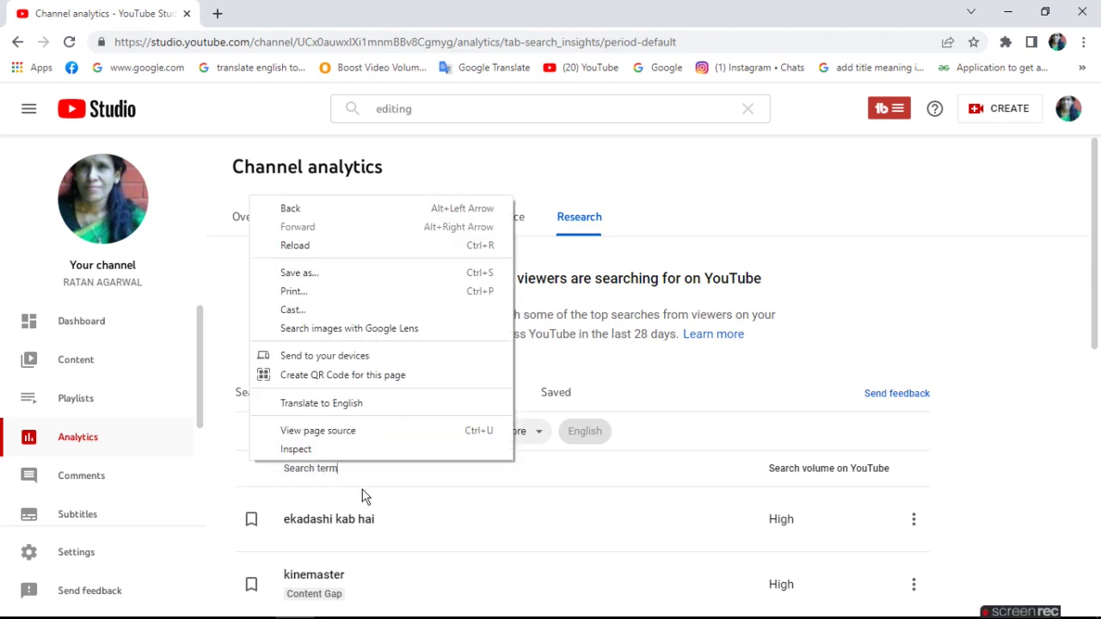
{"action": "left_click", "coordinate": [723, 466]}
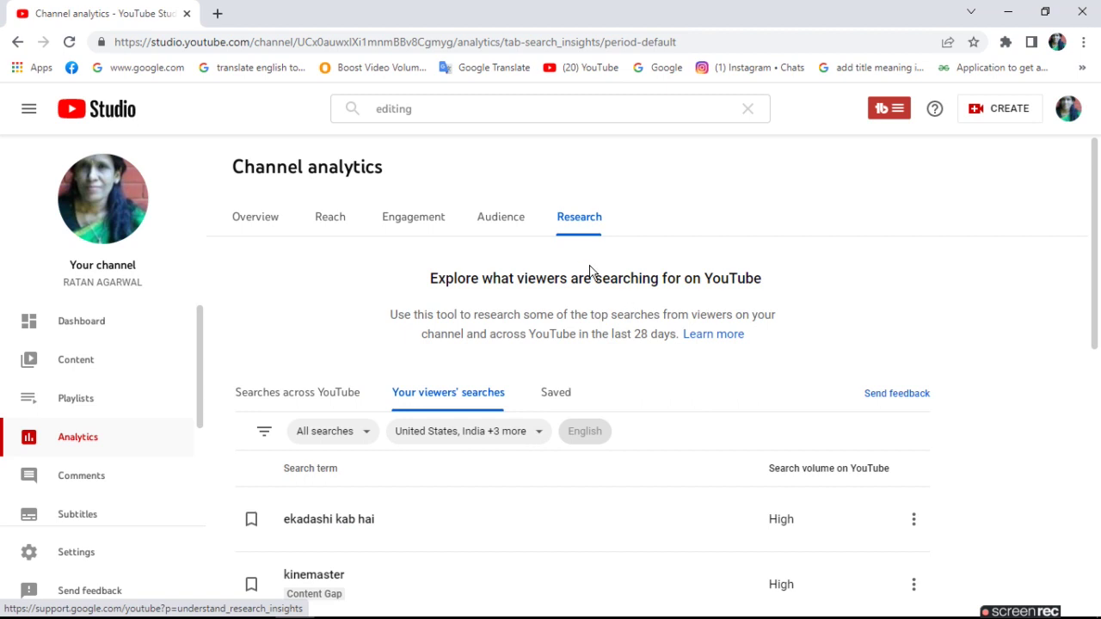
{"action": "left_click", "coordinate": [581, 221]}
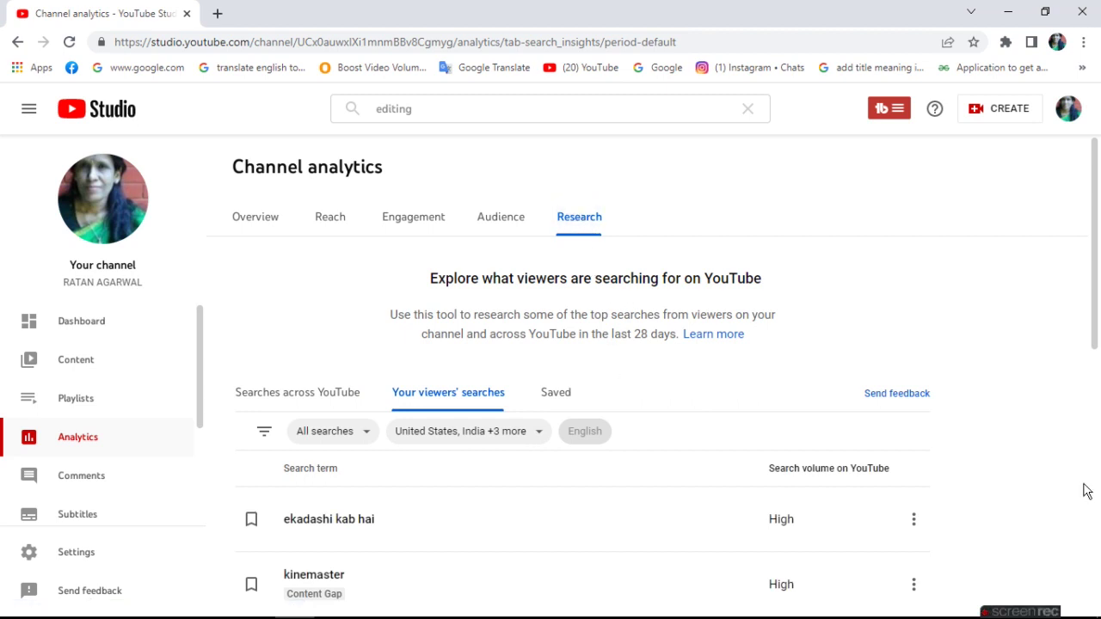
{"action": "scroll", "coordinate": [1100, 518], "scroll_direction": "down", "scroll_amount": 5}
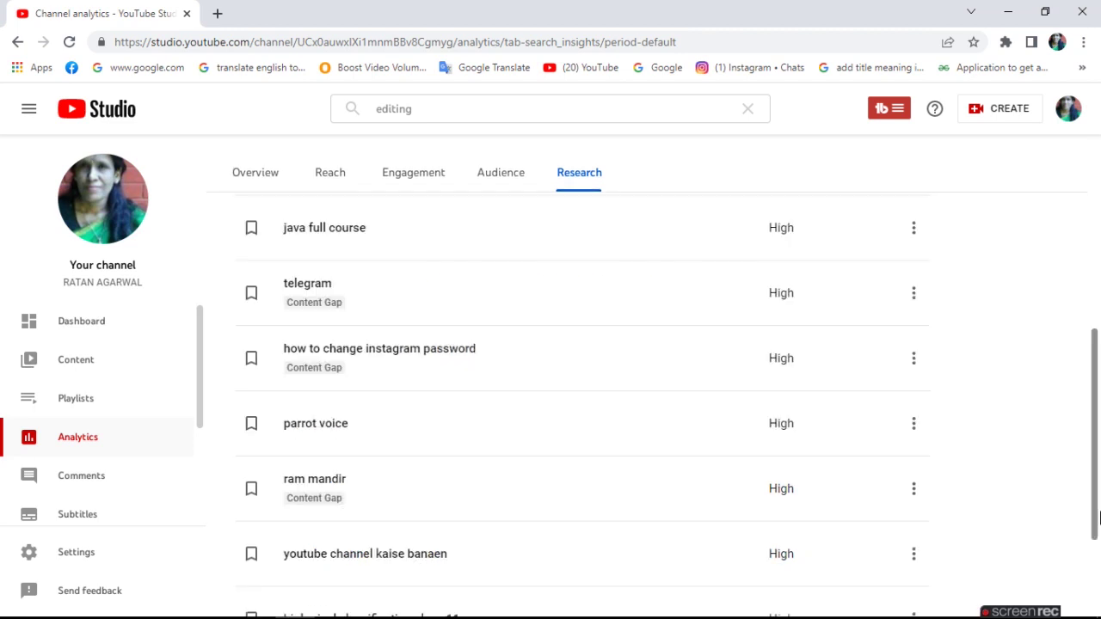
Reopen Research on searches across YouTube, run the example search "how to", and look through its first page of terms
{"action": "left_click", "coordinate": [500, 181]}
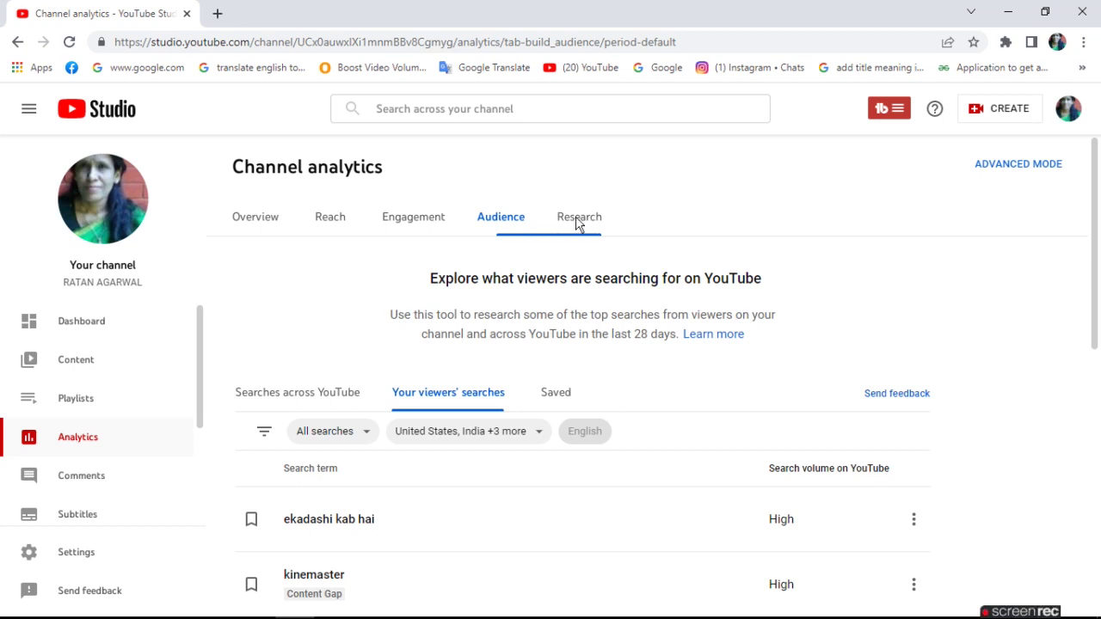
{"action": "left_click", "coordinate": [579, 221]}
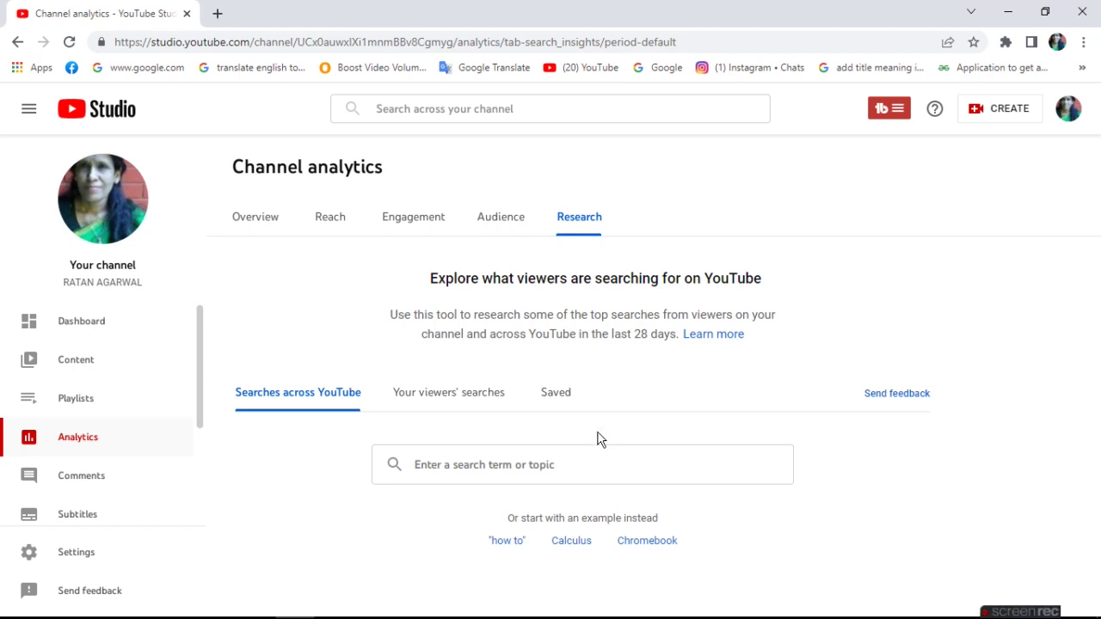
{"action": "left_click", "coordinate": [465, 464]}
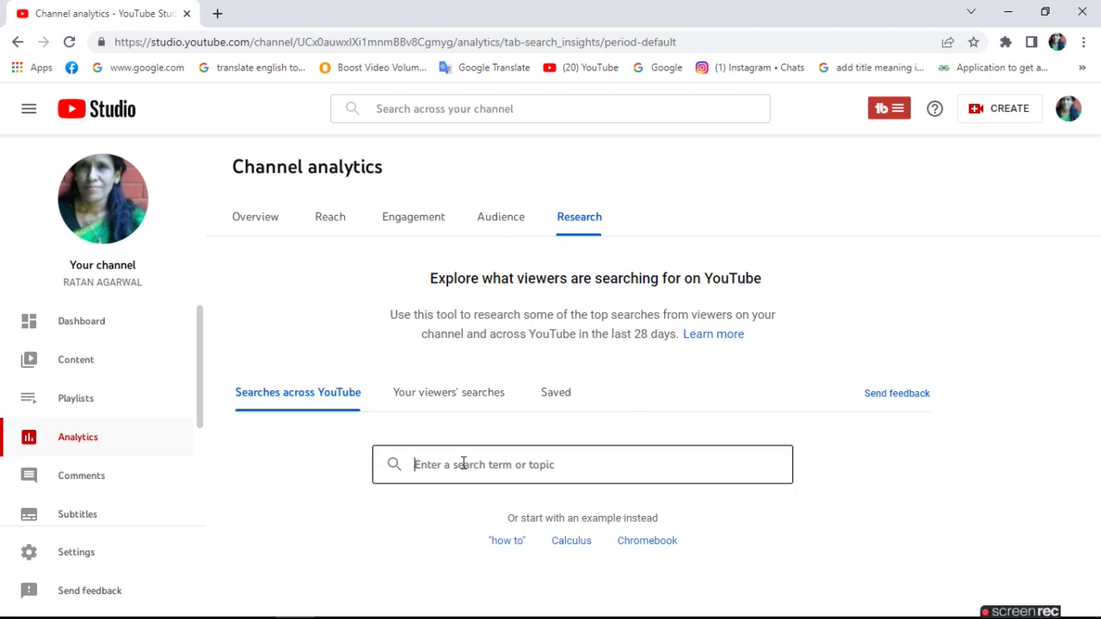
{"action": "left_click", "coordinate": [514, 547]}
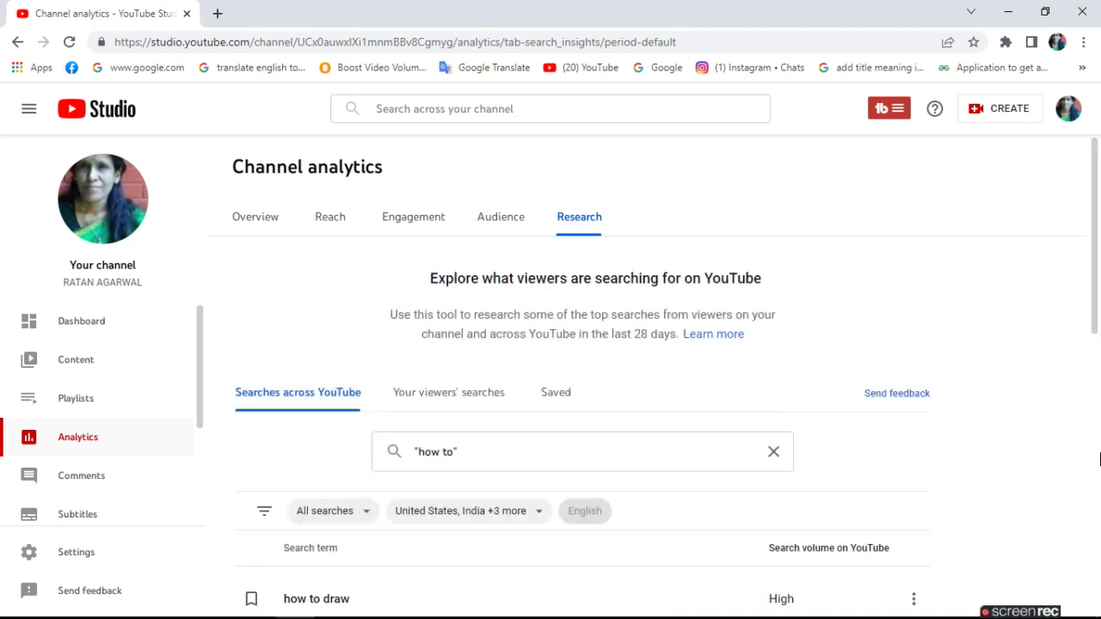
{"action": "scroll", "coordinate": [1099, 465], "scroll_direction": "down", "scroll_amount": 5}
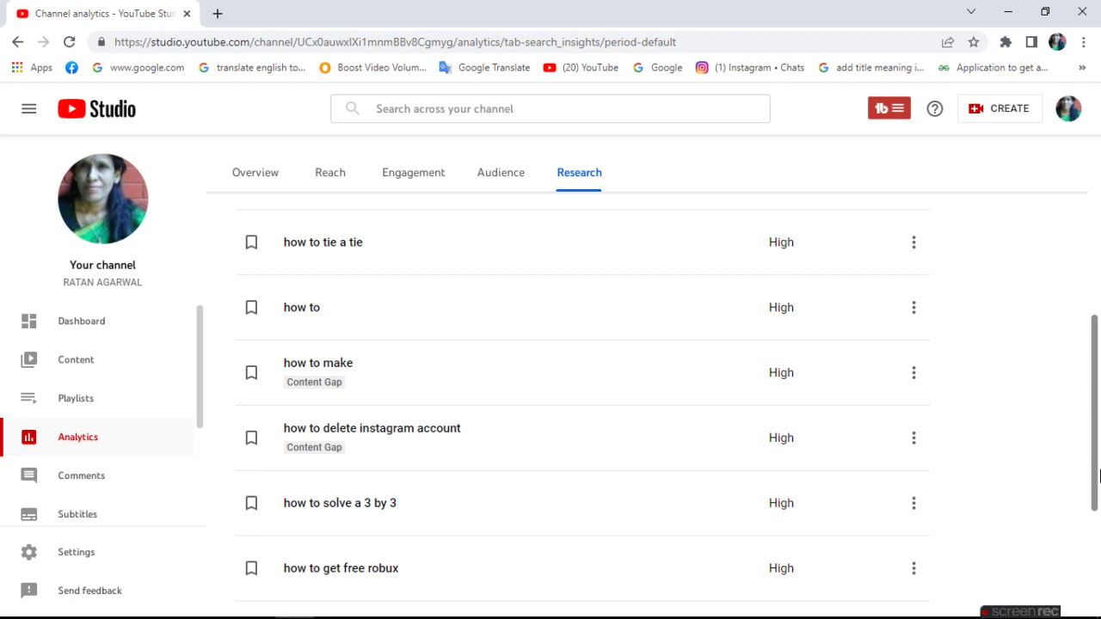
{"action": "scroll", "coordinate": [1099, 482], "scroll_direction": "down", "scroll_amount": 3}
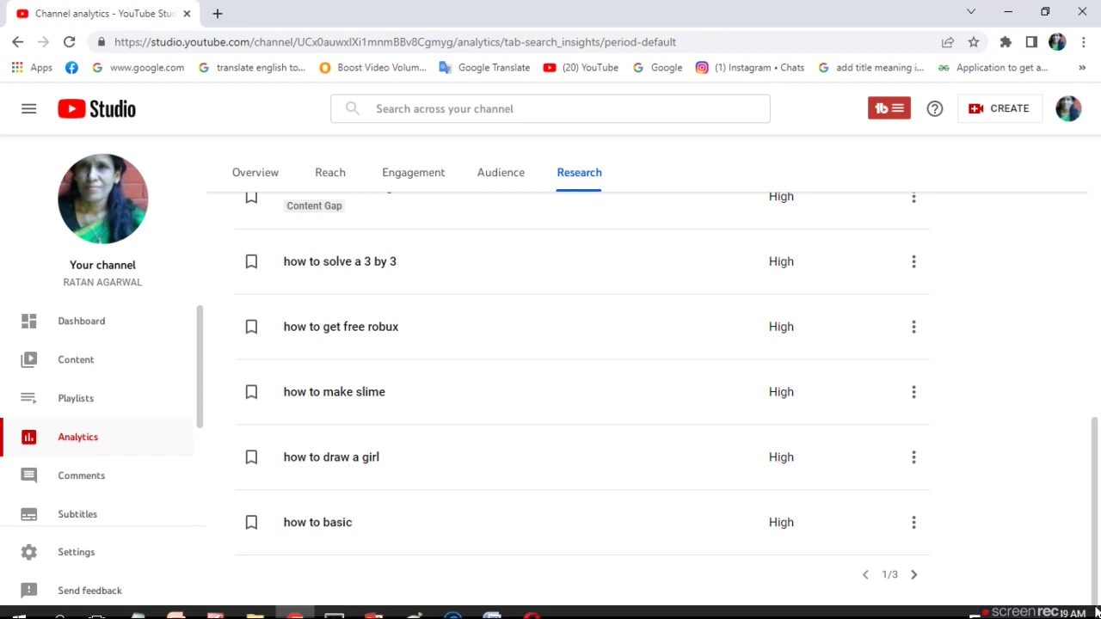
{"action": "scroll", "coordinate": [1097, 245], "scroll_direction": "up", "scroll_amount": 4}
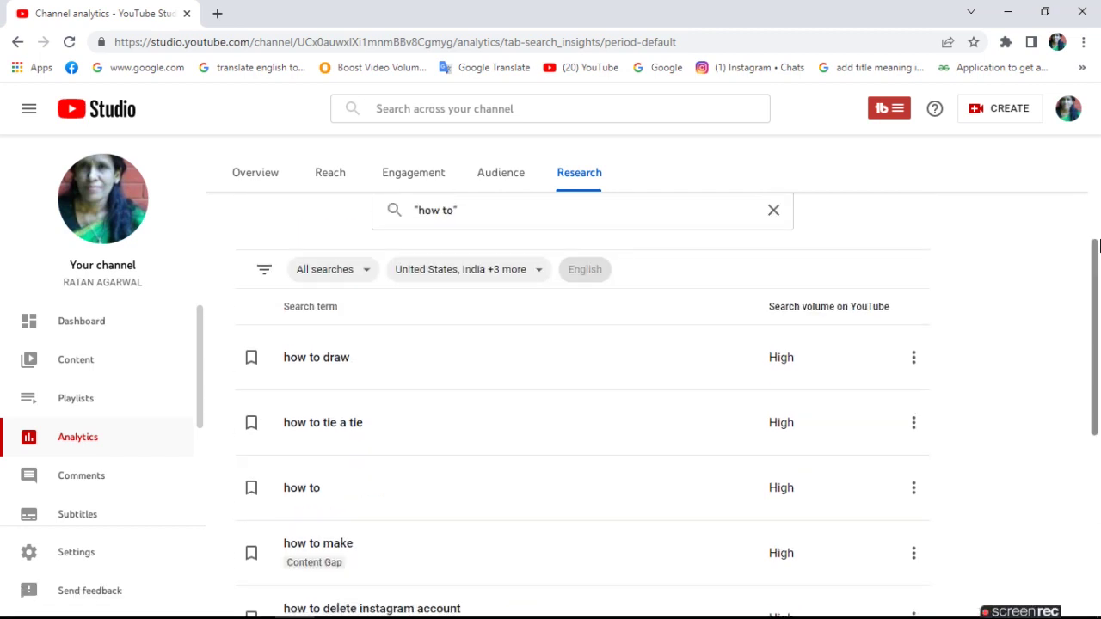
Replace the search term with the copied heading "Explore what viewers are searching for on YouTube" and run the search across YouTube
{"action": "left_click_drag", "start_coordinate": [474, 207], "coordinate": [378, 206]}
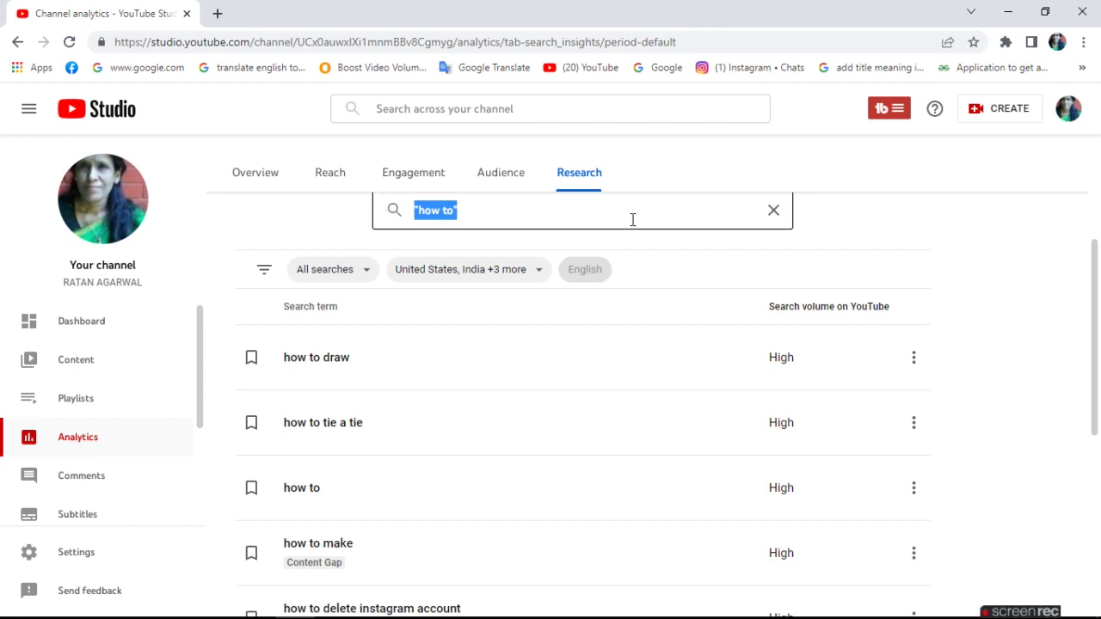
{"action": "key", "text": "BackSpace"}
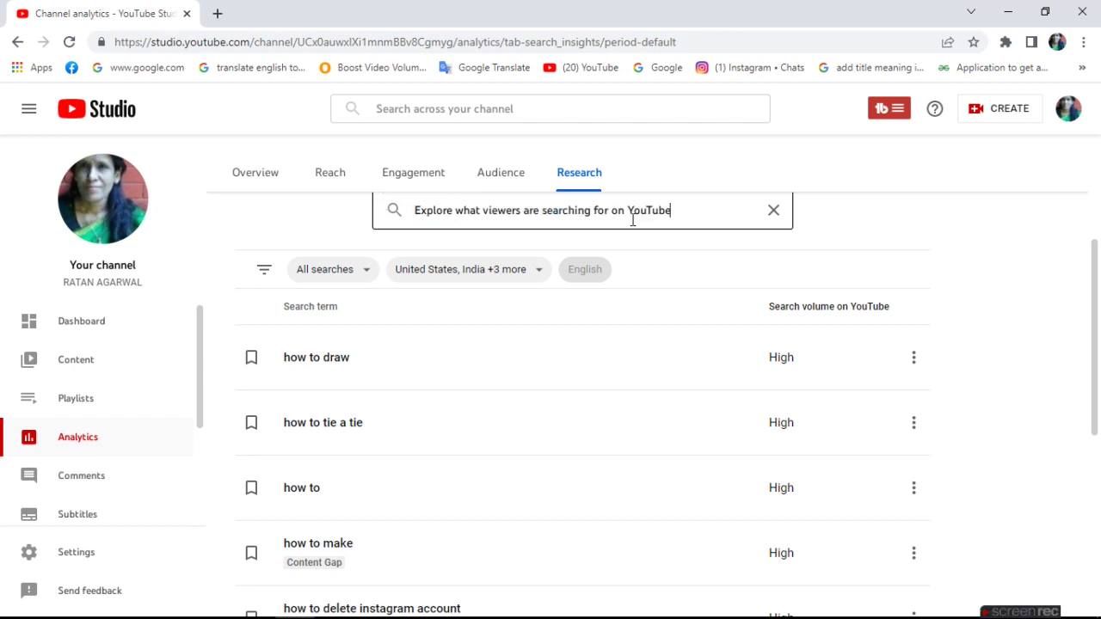
{"action": "key", "text": "Return"}
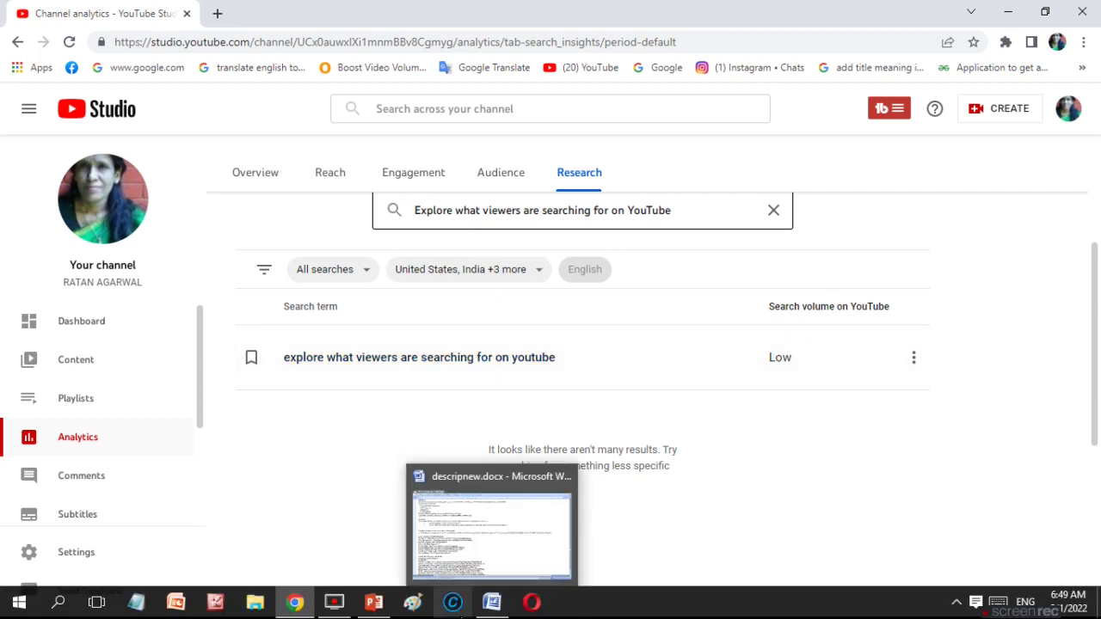
Switch to descripnew.docx in Word and copy the title line "Find Out What Your Viewers Searching From Channel Analytics Research"
{"action": "left_click", "coordinate": [491, 605]}
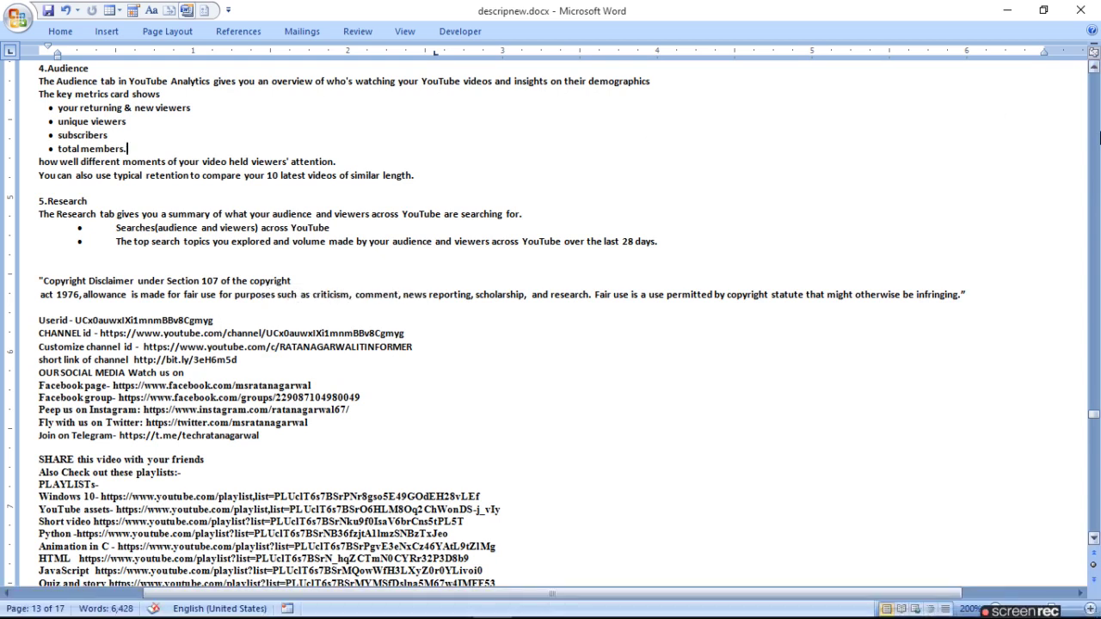
{"action": "left_click", "coordinate": [1097, 138]}
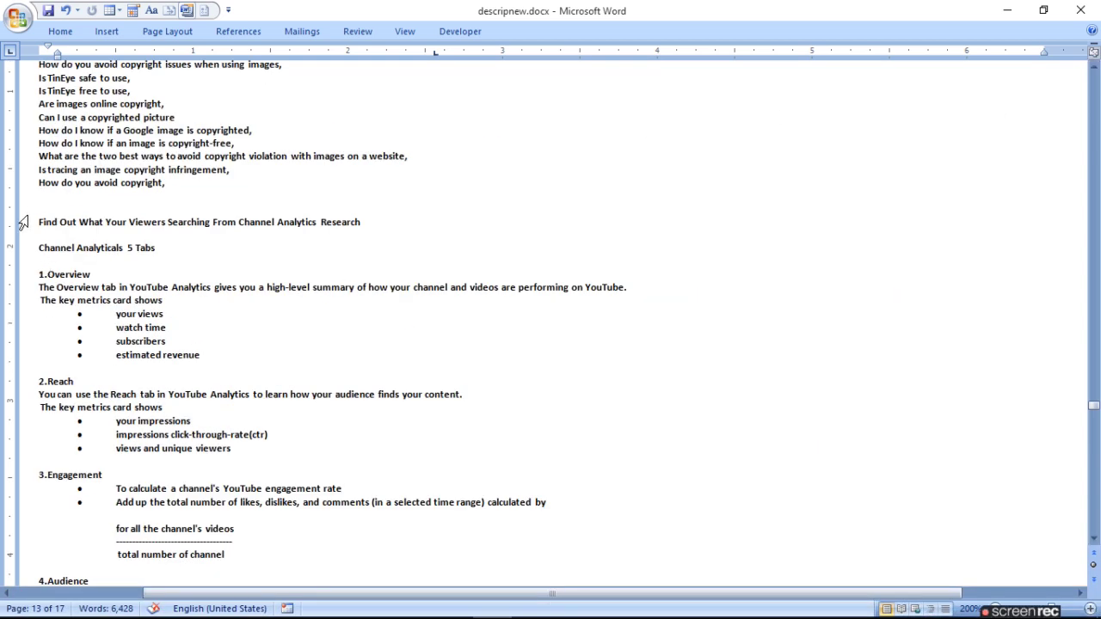
{"action": "left_click_drag", "start_coordinate": [39, 222], "coordinate": [427, 228]}
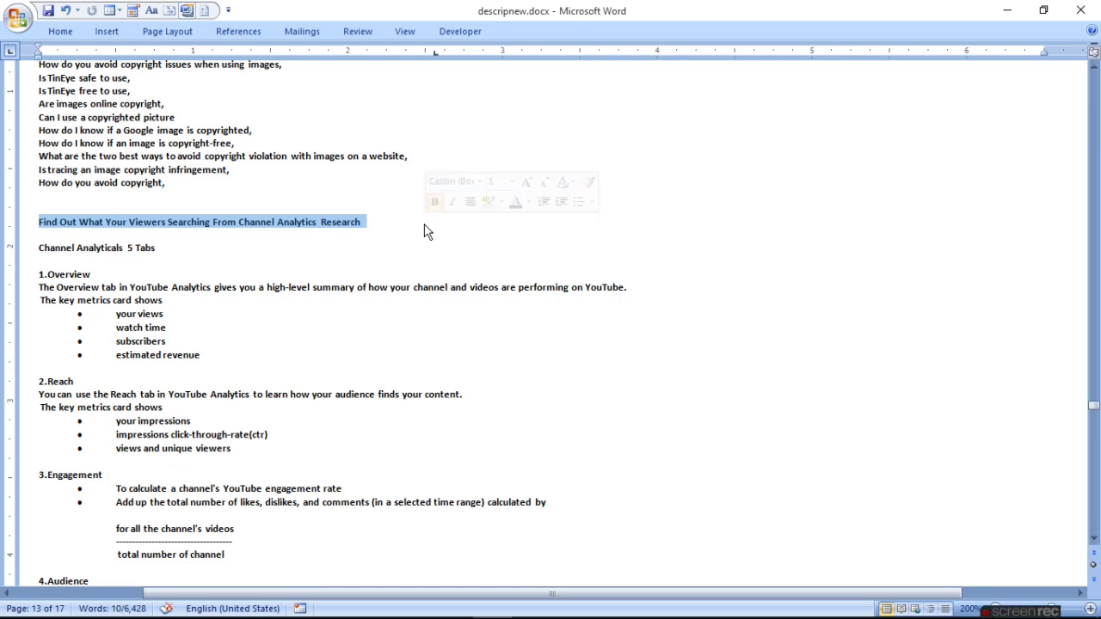
{"action": "type", "text": "c"}
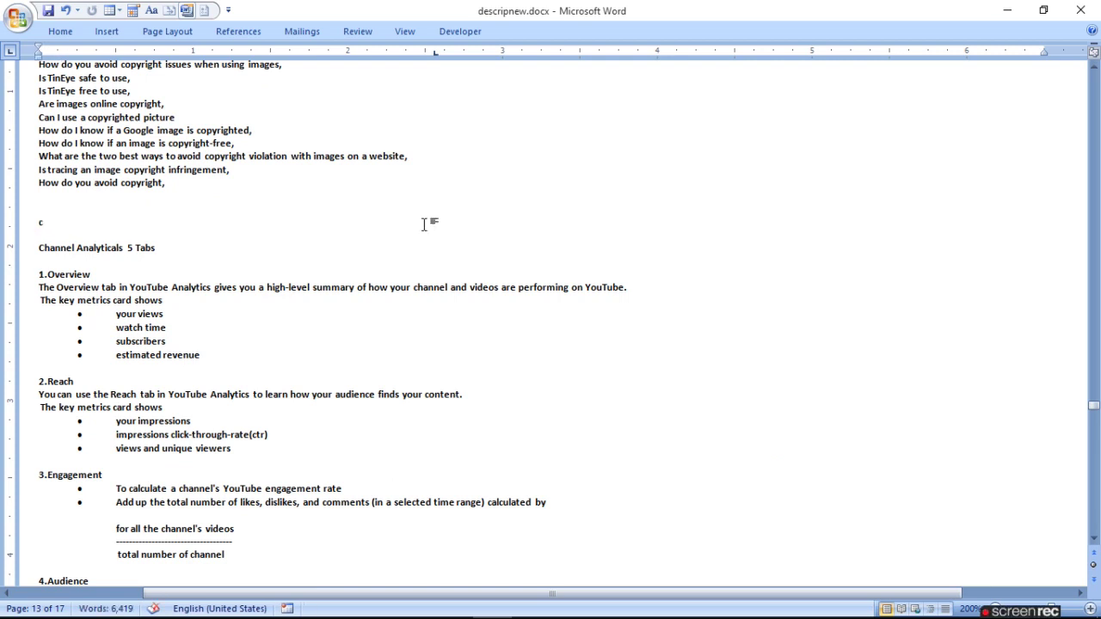
{"action": "key", "text": "ctrl+z"}
{"action": "key", "text": "ctrl+c"}
{"action": "left_click", "coordinate": [425, 230]}
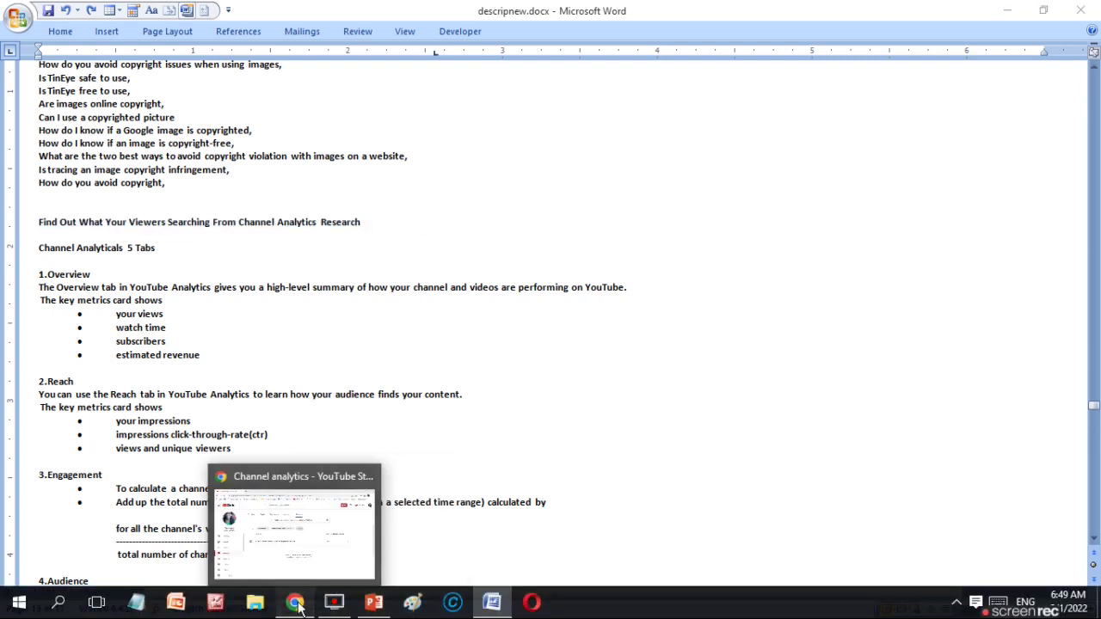
Return to YouTube Studio in Chrome and search across YouTube in Research for the copied title in place of the current term
{"action": "left_click", "coordinate": [297, 605]}
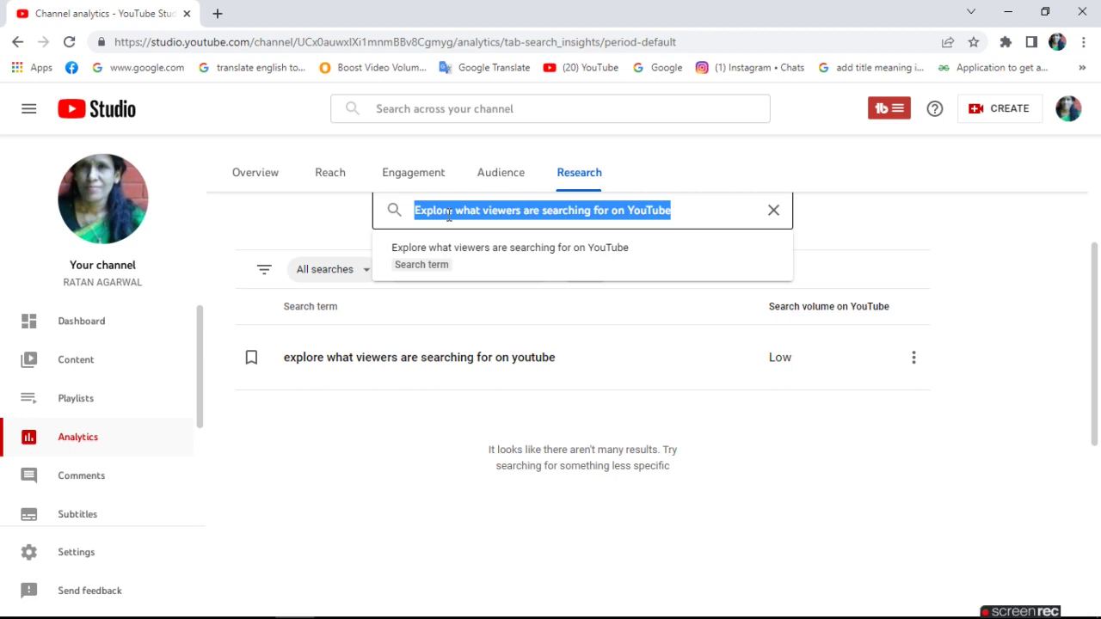
{"action": "key", "text": "ctrl+v"}
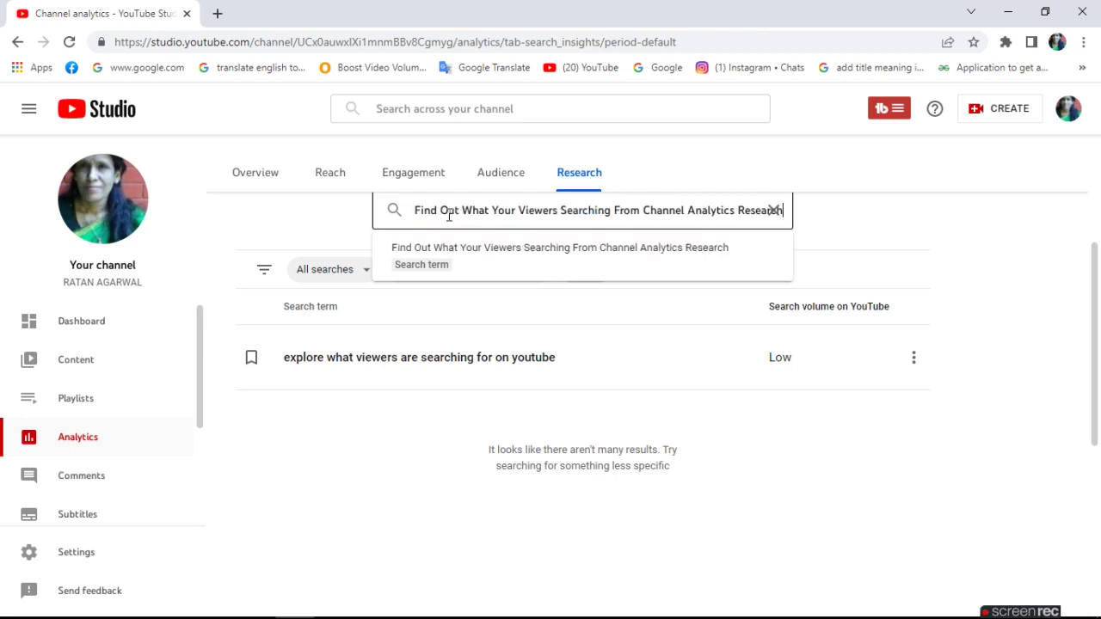
{"action": "key", "text": "Return"}
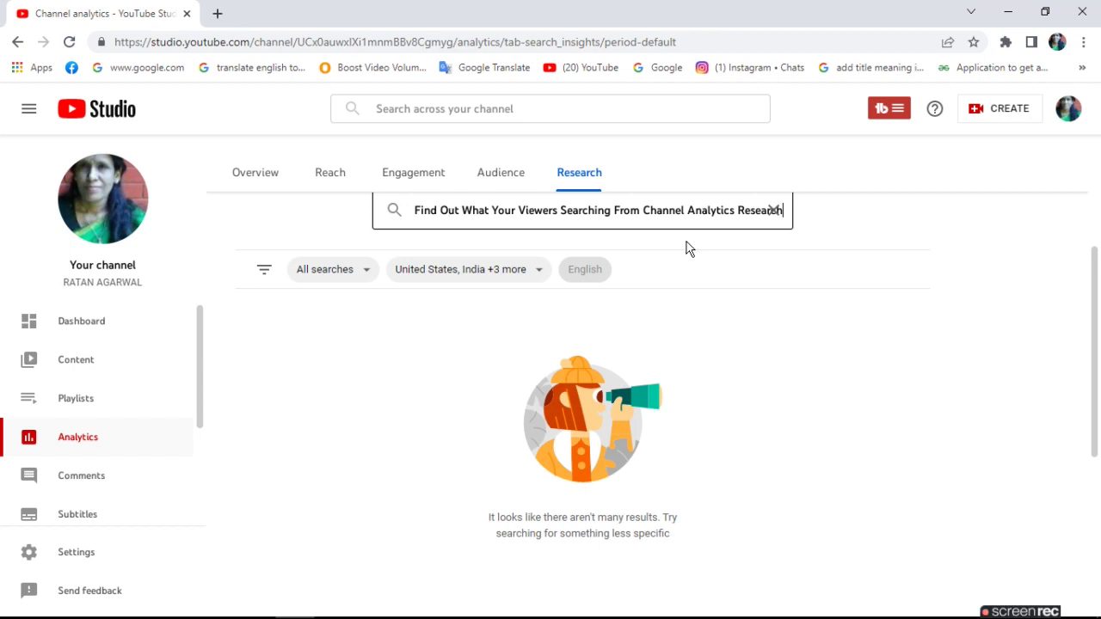
Replace the Research term with "how to worl in research" and run the search
{"action": "left_click", "coordinate": [430, 212]}
{"action": "left_click_drag", "start_coordinate": [414, 210], "coordinate": [812, 238]}
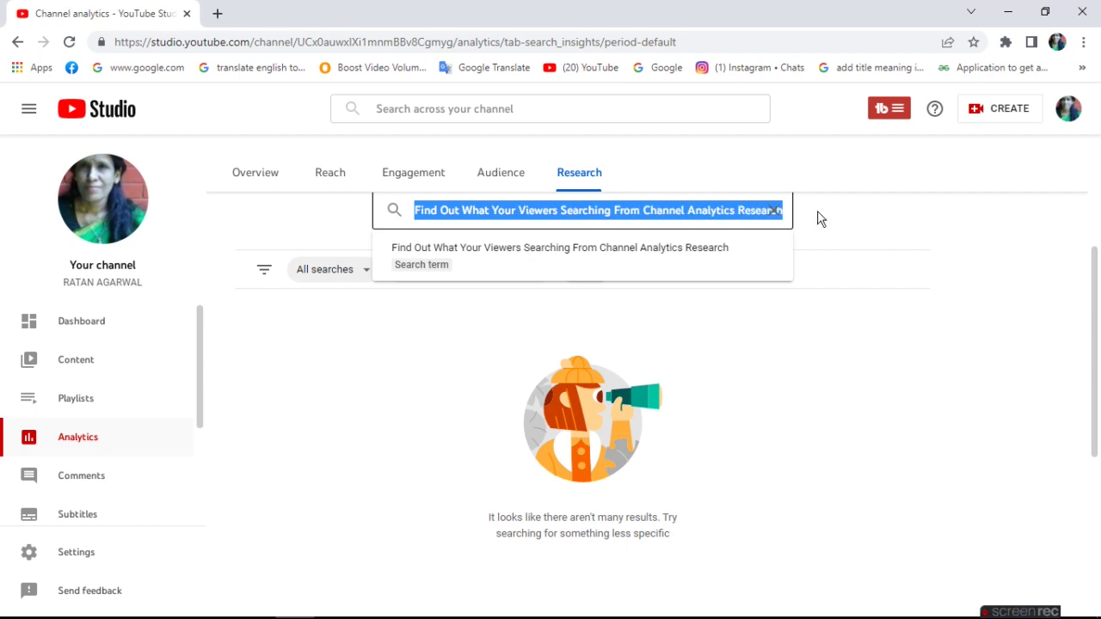
{"action": "type", "text": "how to "}
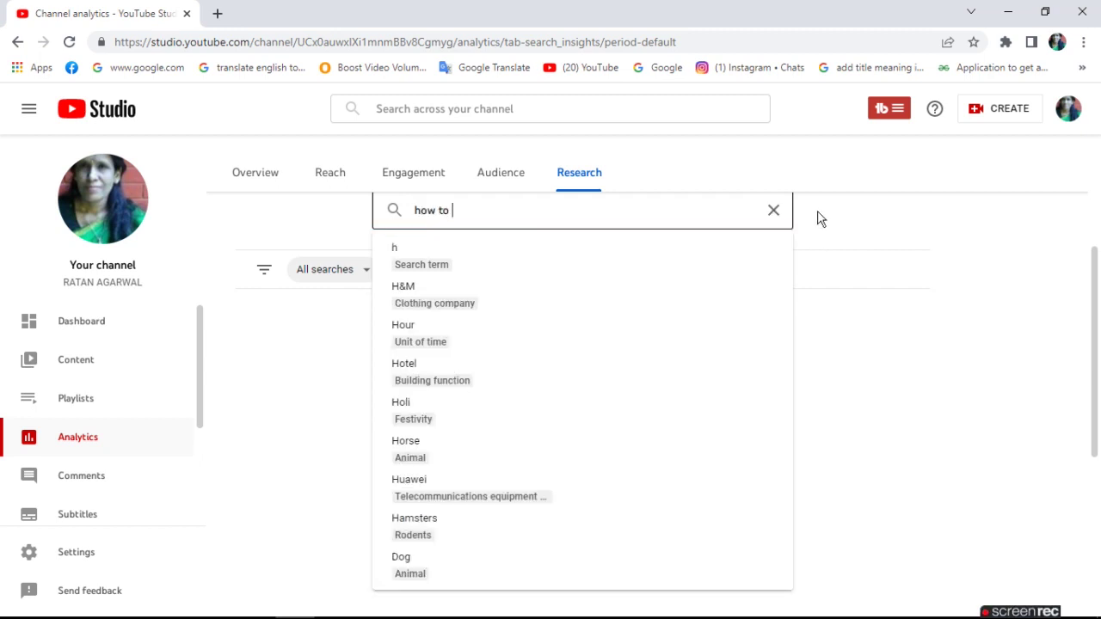
{"action": "type", "text": "worl in research"}
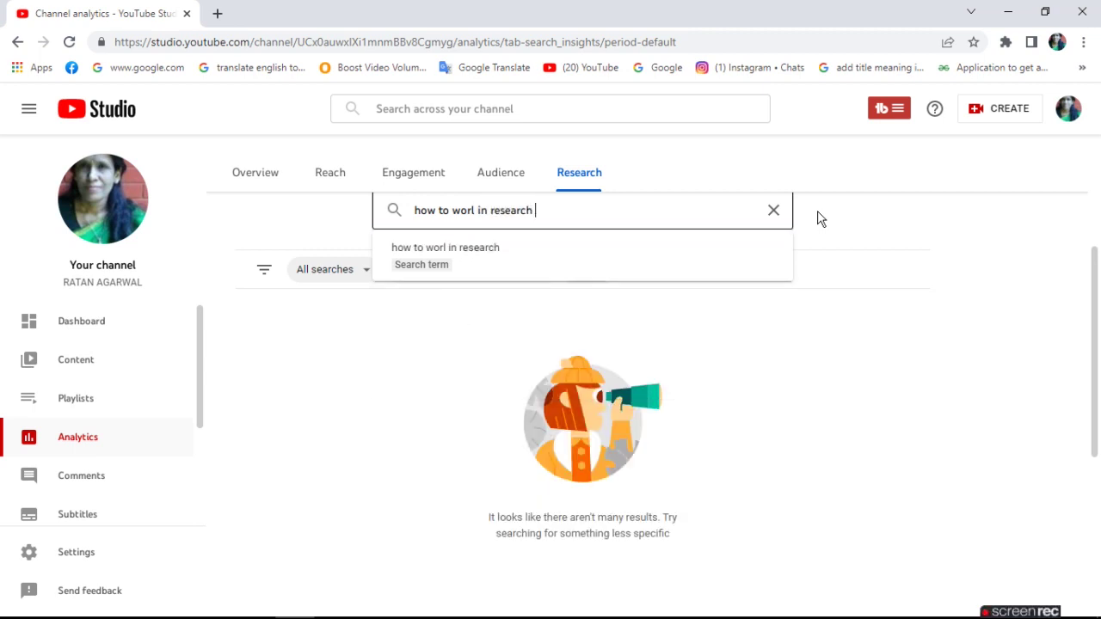
{"action": "key", "text": "Return"}
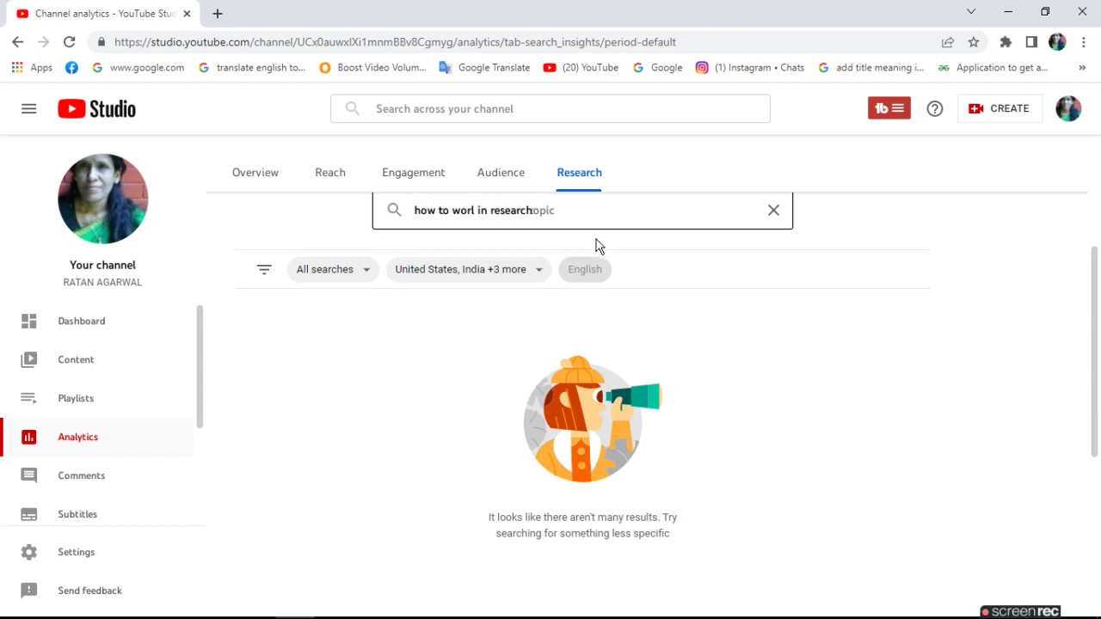
Search Research for "how to increase subscriber" and look over the listed terms and their search volumes
{"action": "left_click", "coordinate": [578, 210]}
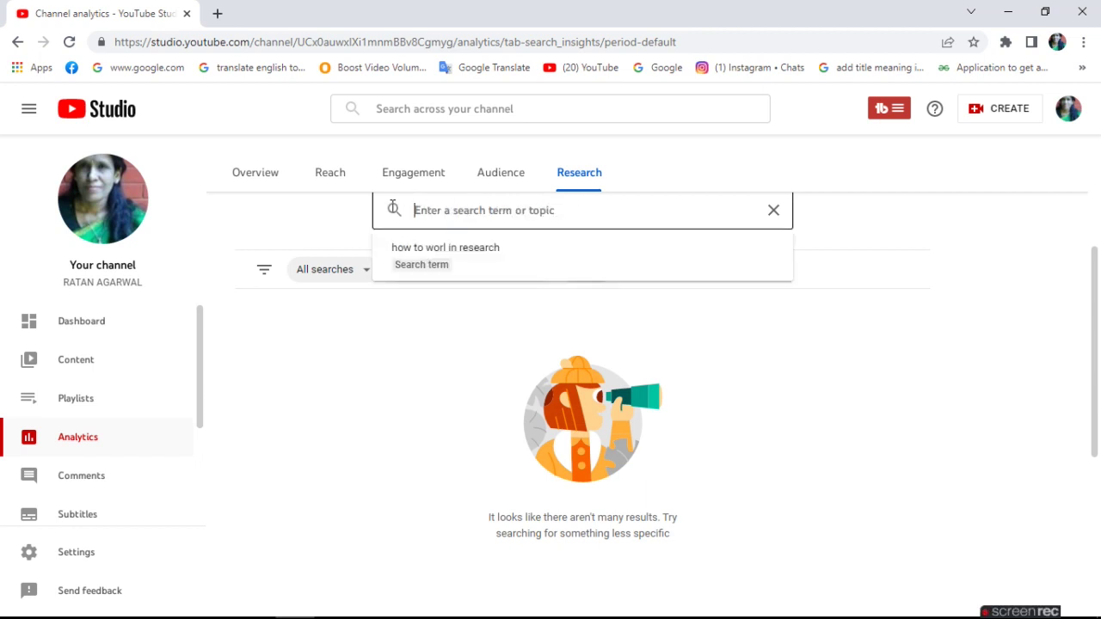
{"action": "type", "text": "how to"}
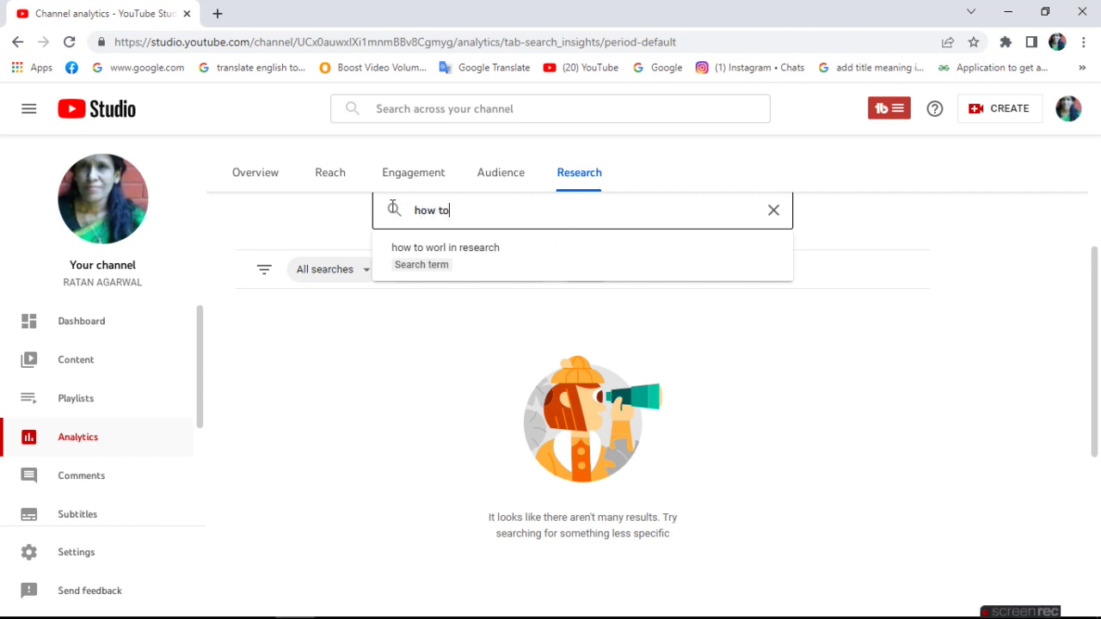
{"action": "type", "text": " increa"}
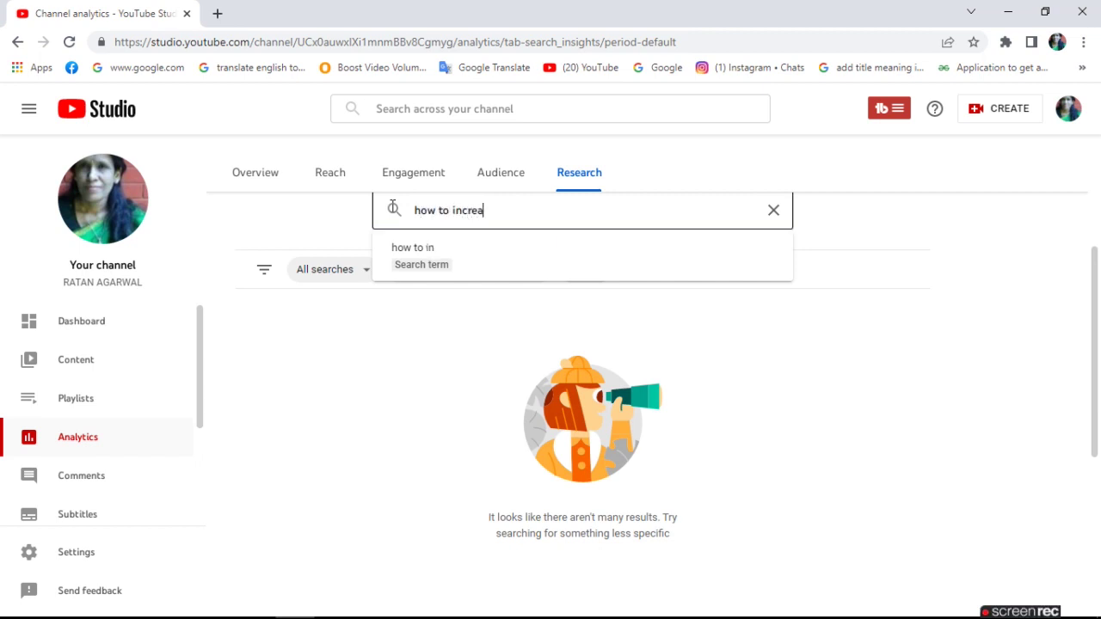
{"action": "type", "text": "se subscriber"}
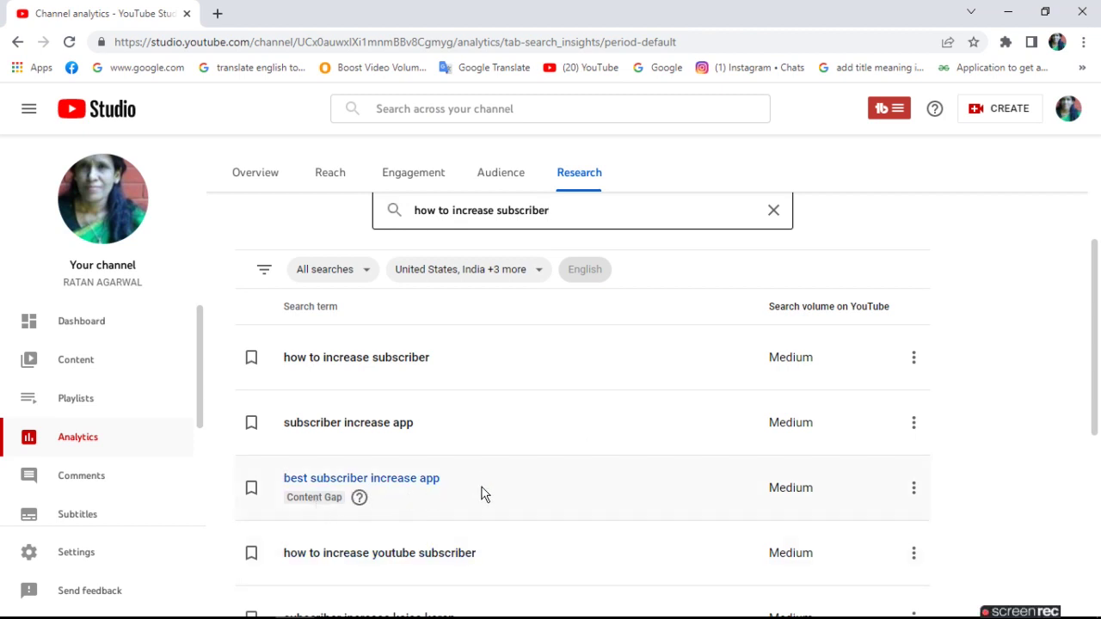
Open the content gap term "best subscriber increase app" on YouTube and look through its video results
{"action": "left_click", "coordinate": [336, 483]}
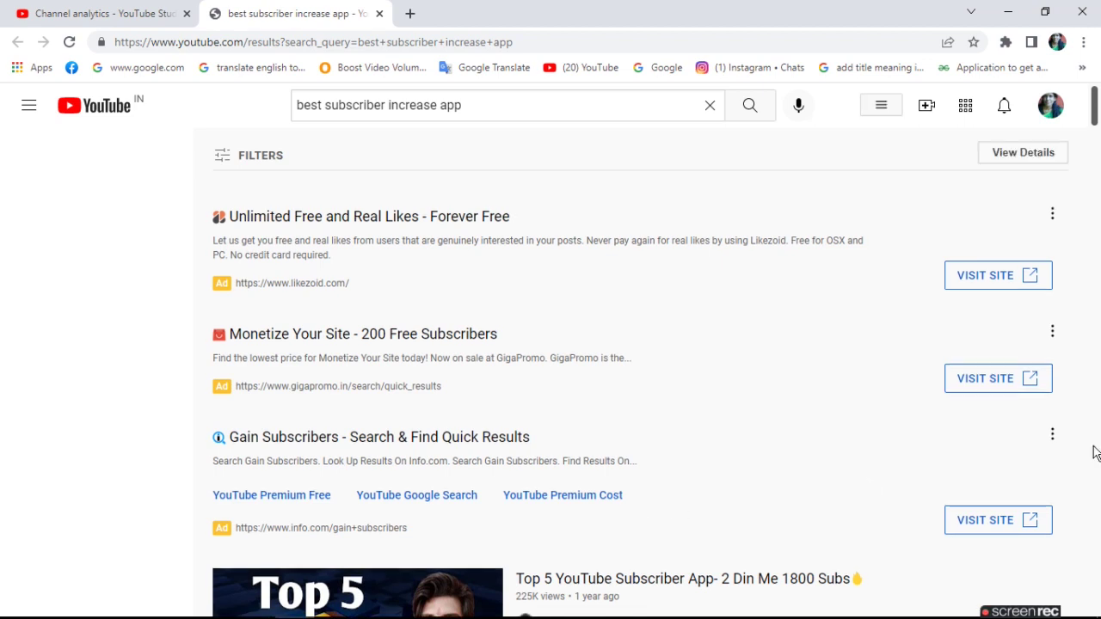
{"action": "scroll", "coordinate": [1098, 443], "scroll_direction": "down", "scroll_amount": 5}
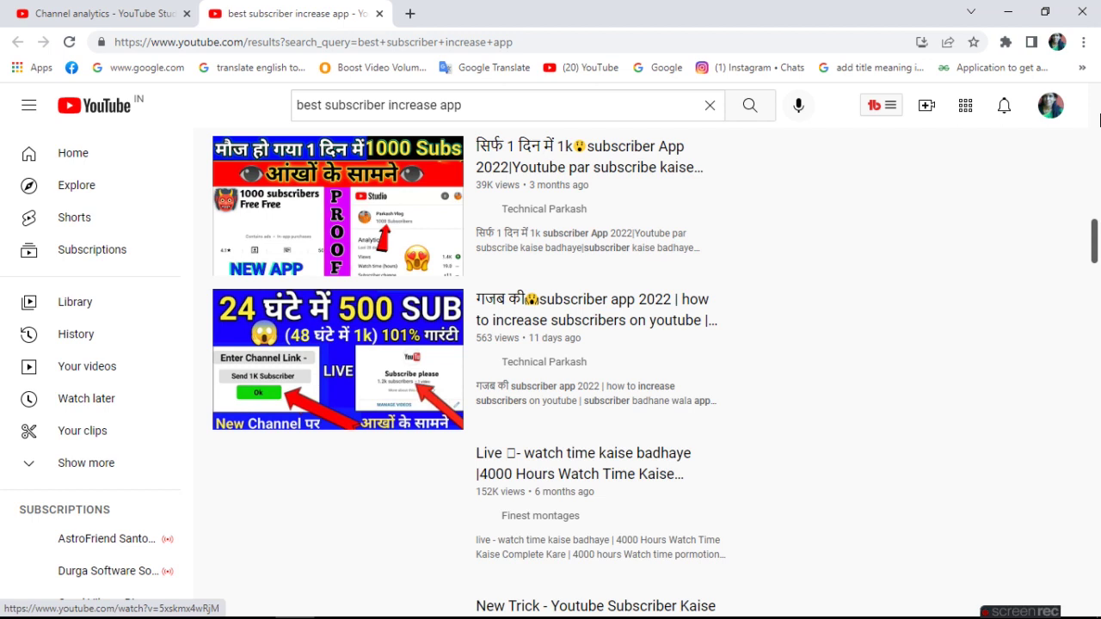
{"action": "scroll", "coordinate": [1100, 122], "scroll_direction": "up", "scroll_amount": 5}
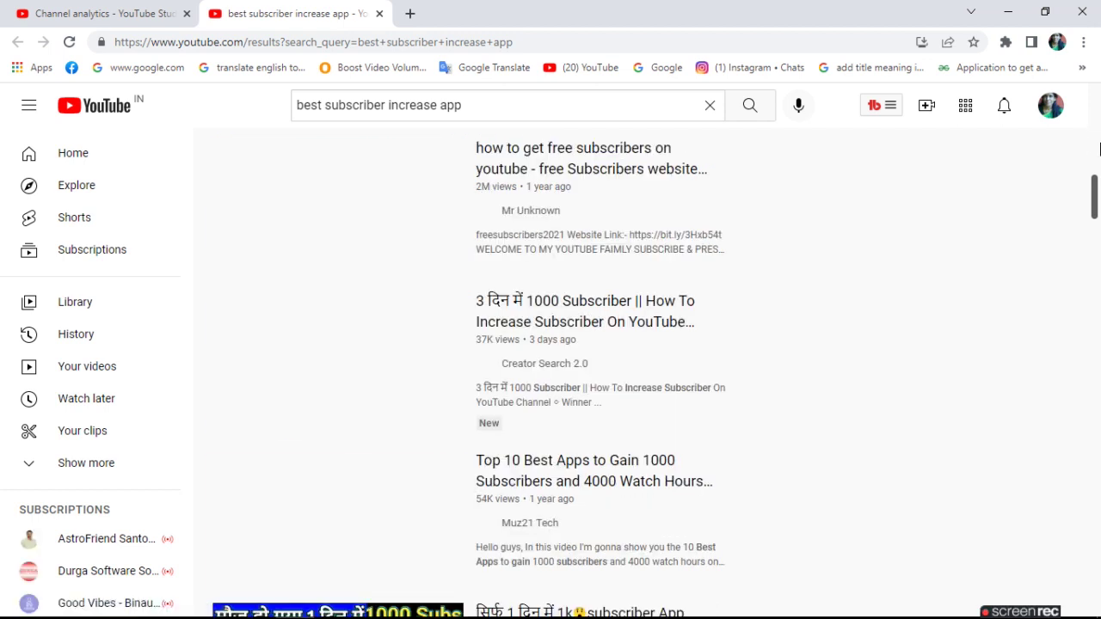
{"action": "scroll", "coordinate": [1099, 148], "scroll_direction": "up", "scroll_amount": 5}
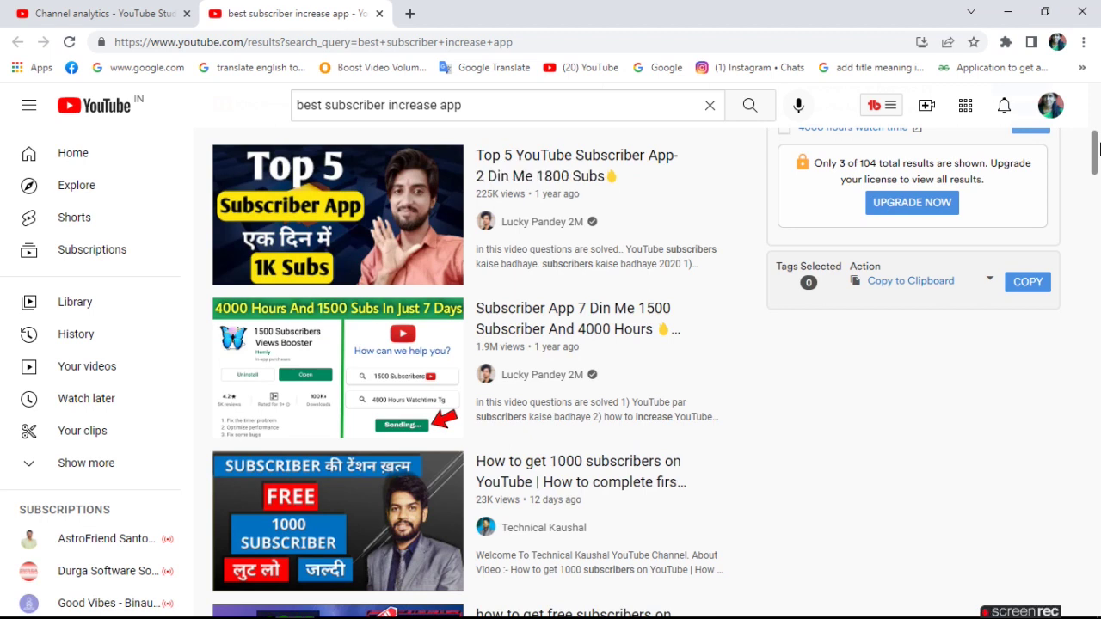
{"action": "scroll", "coordinate": [1098, 105], "scroll_direction": "up", "scroll_amount": 5}
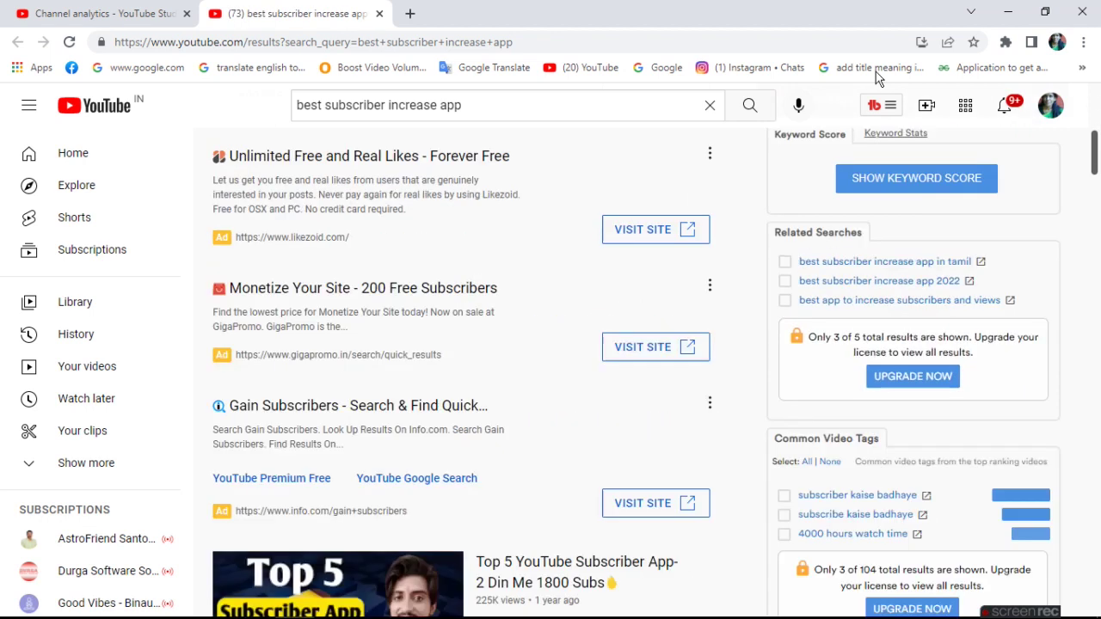
Go back to Channel analytics Research, change the search term to "how to increase watch time", and run the search
{"action": "left_click", "coordinate": [95, 14]}
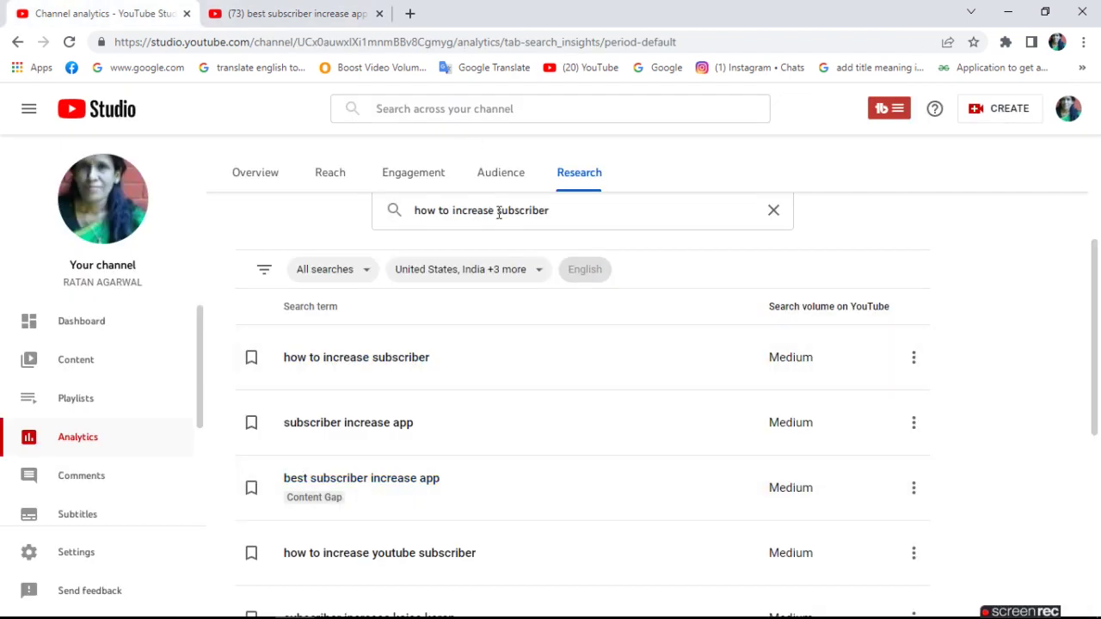
{"action": "left_click", "coordinate": [581, 210]}
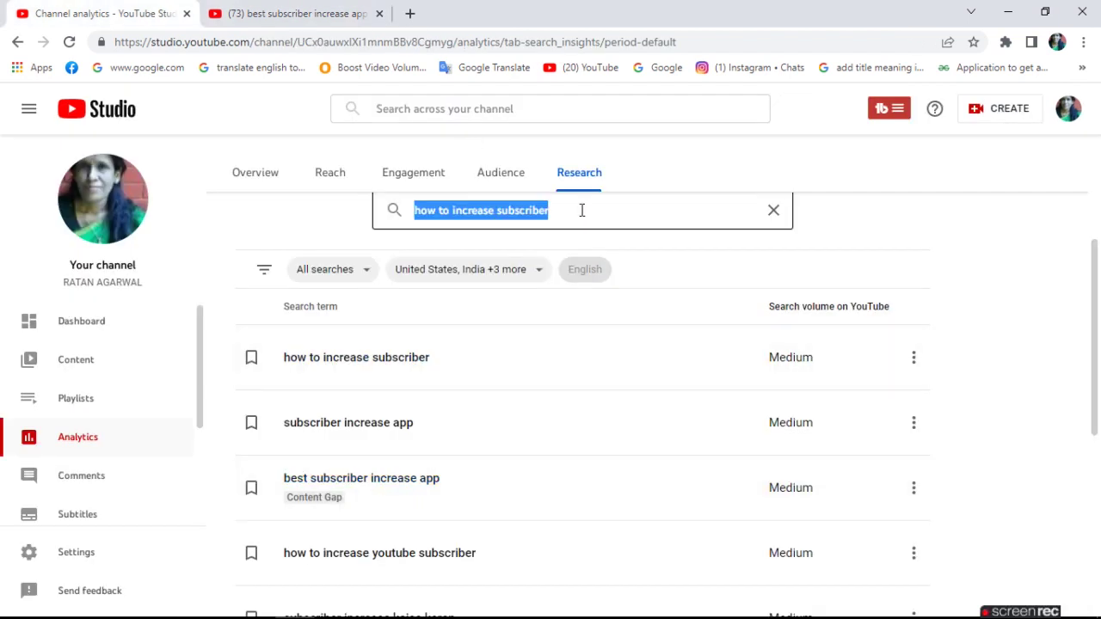
{"action": "double_click", "coordinate": [584, 210]}
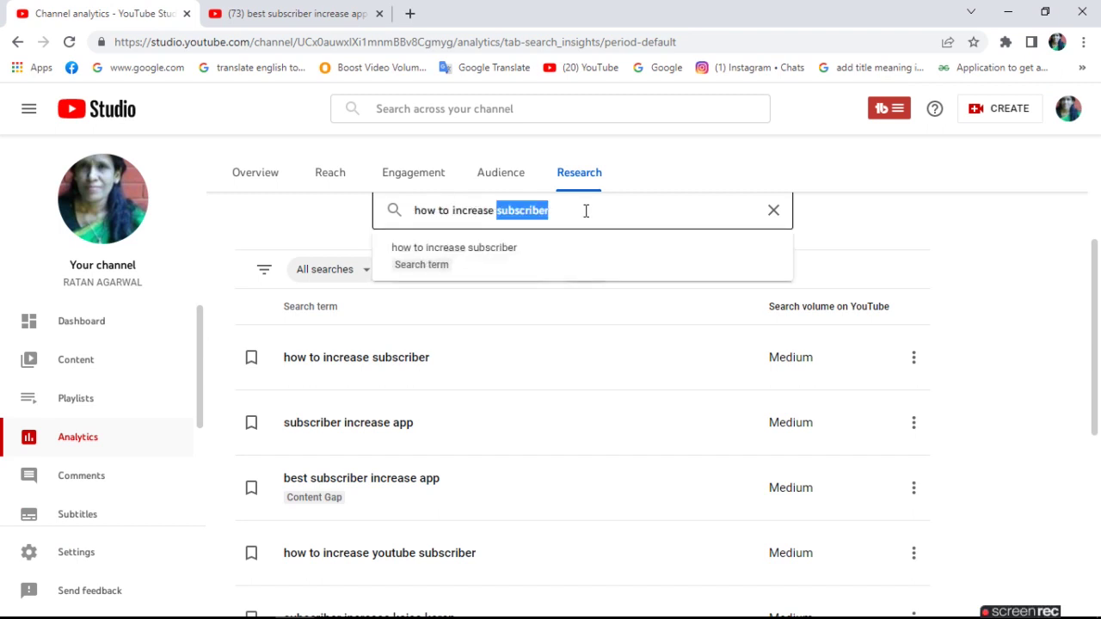
{"action": "type", "text": "wa"}
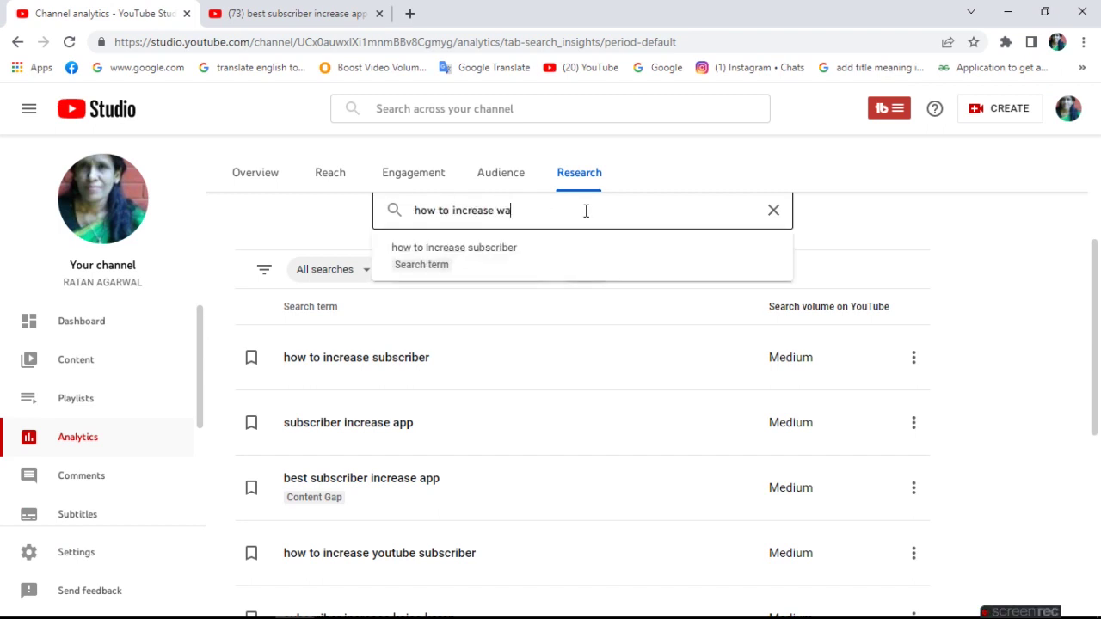
{"action": "type", "text": "tch time"}
{"action": "key", "text": "Return"}
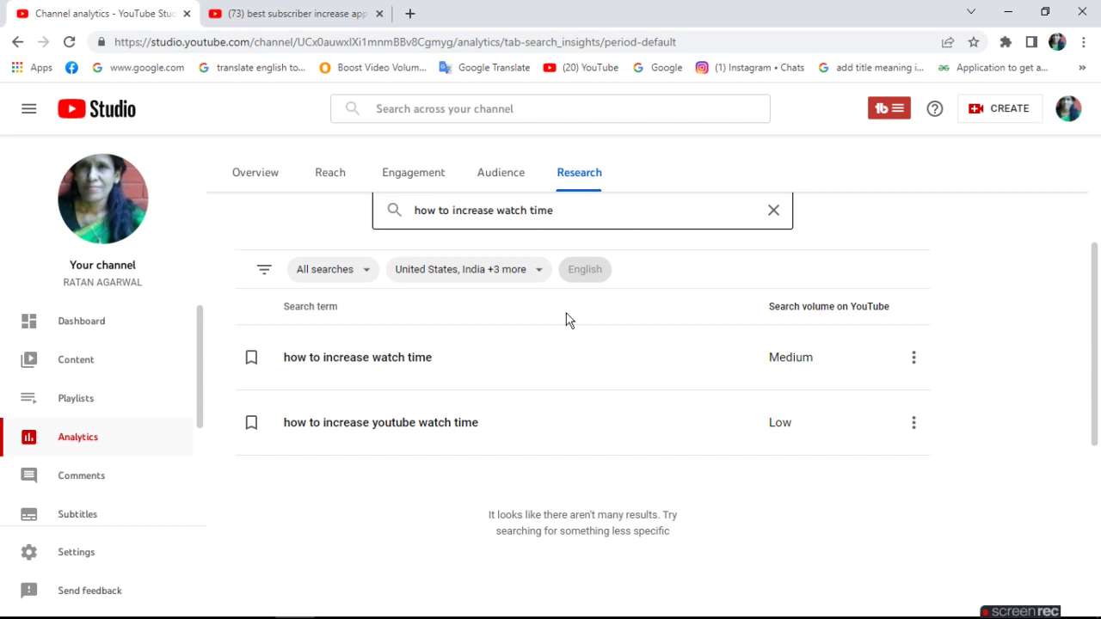
Open the term "how to increase youtube watch time" on YouTube, and review the "best subscriber increase app" results again
{"action": "left_click", "coordinate": [405, 430]}
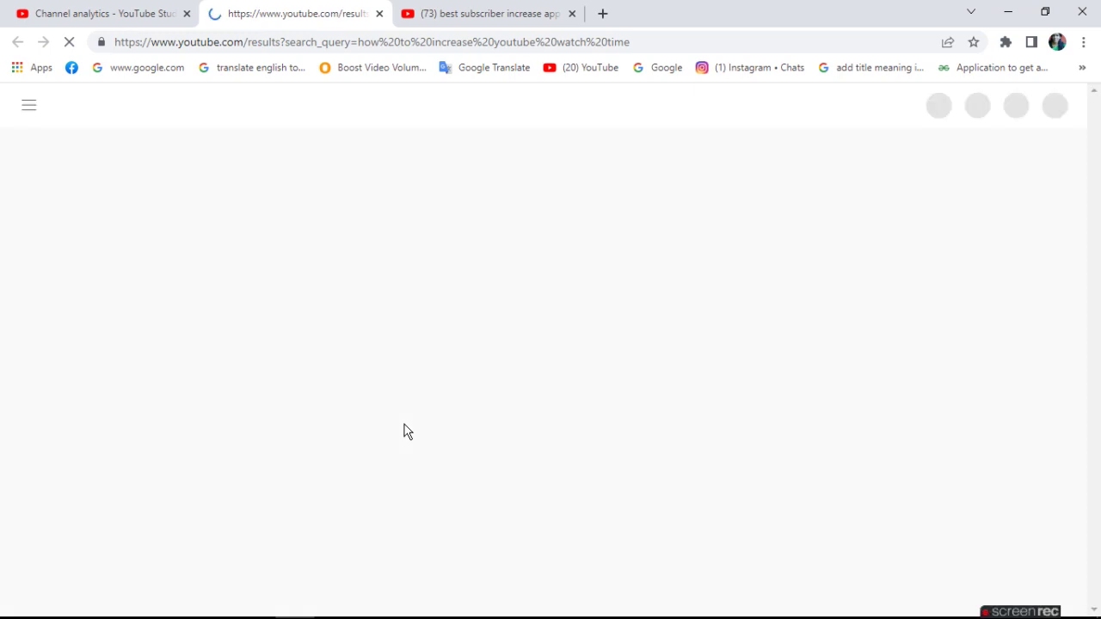
{"action": "left_click", "coordinate": [460, 21]}
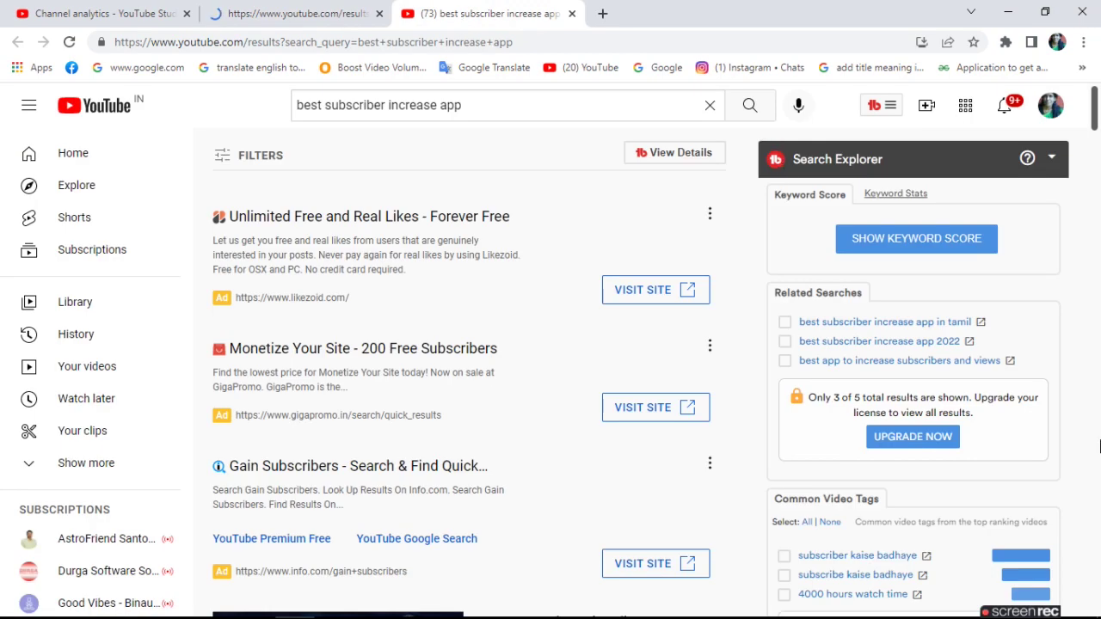
{"action": "scroll", "coordinate": [1100, 490], "scroll_direction": "down", "scroll_amount": 5}
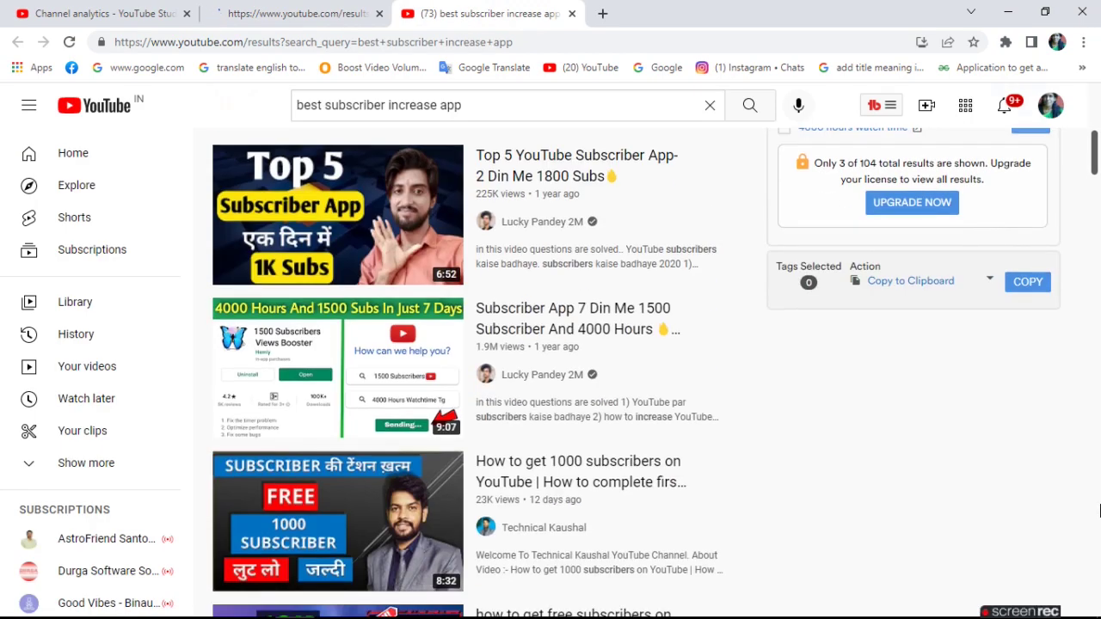
{"action": "scroll", "coordinate": [1100, 511], "scroll_direction": "down", "scroll_amount": 5}
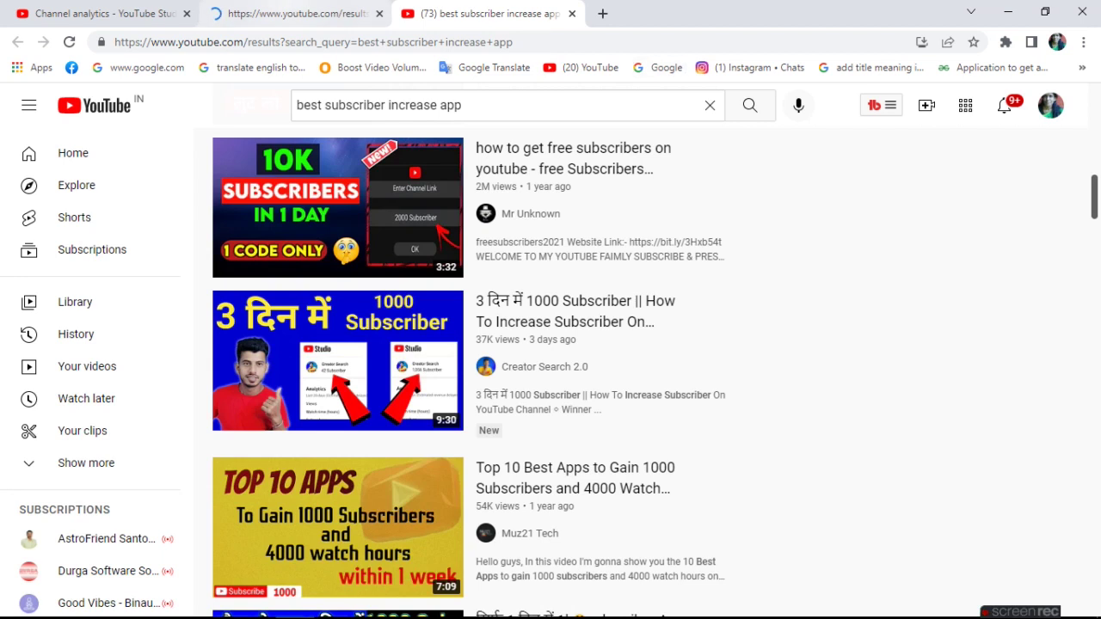
Look through the YouTube video results for "how to increase youtube watch time"
{"action": "left_click", "coordinate": [292, 13]}
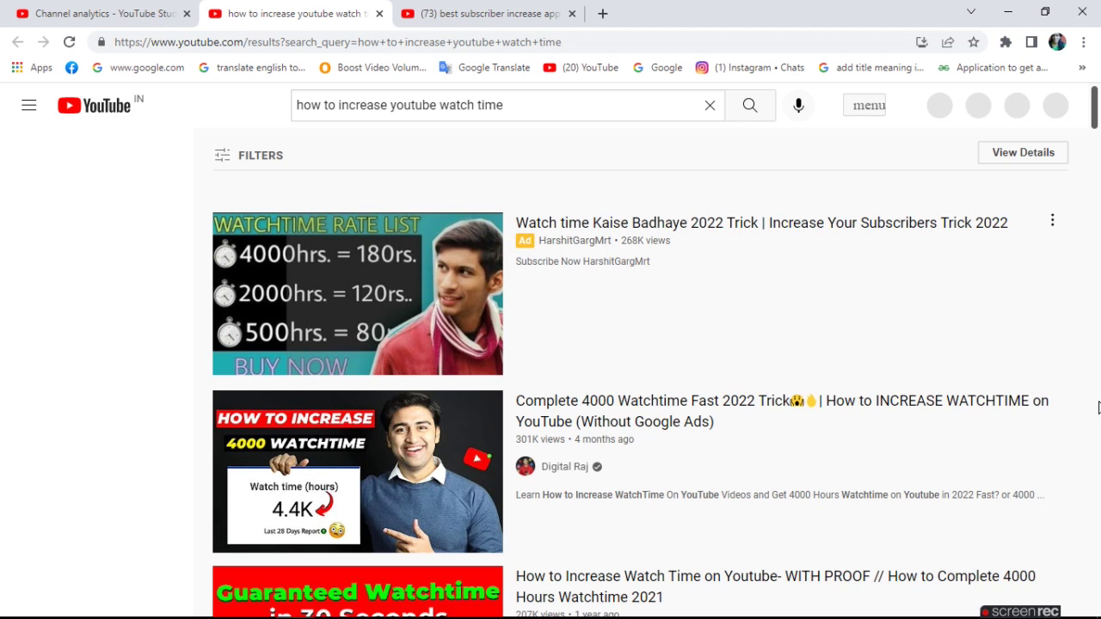
{"action": "scroll", "coordinate": [1099, 407], "scroll_direction": "down", "scroll_amount": 8}
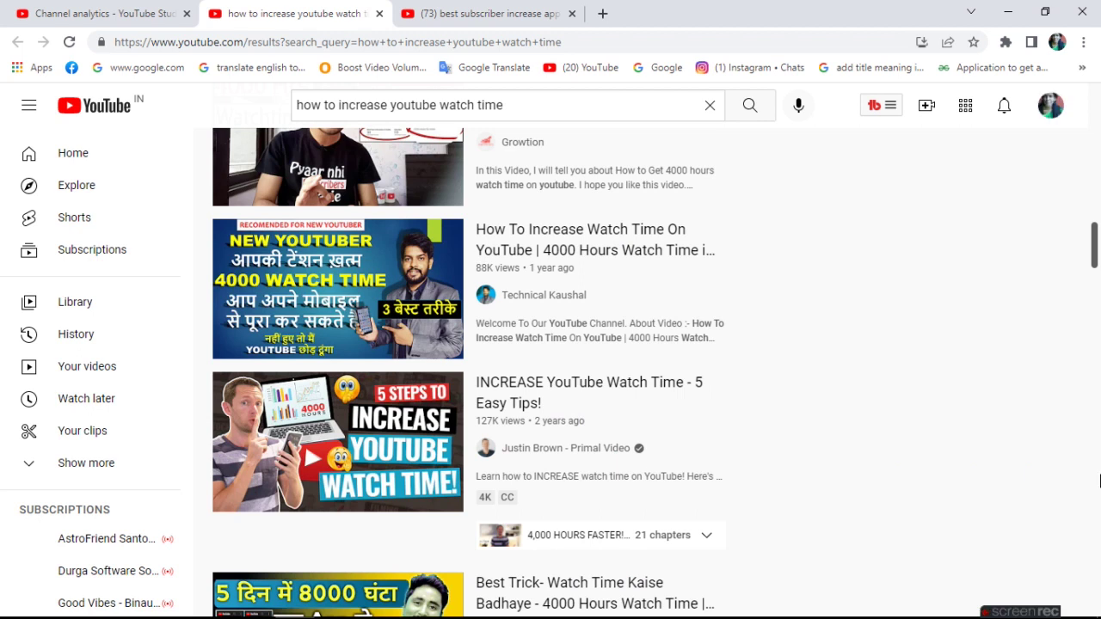
{"action": "scroll", "coordinate": [1099, 499], "scroll_direction": "down", "scroll_amount": 5}
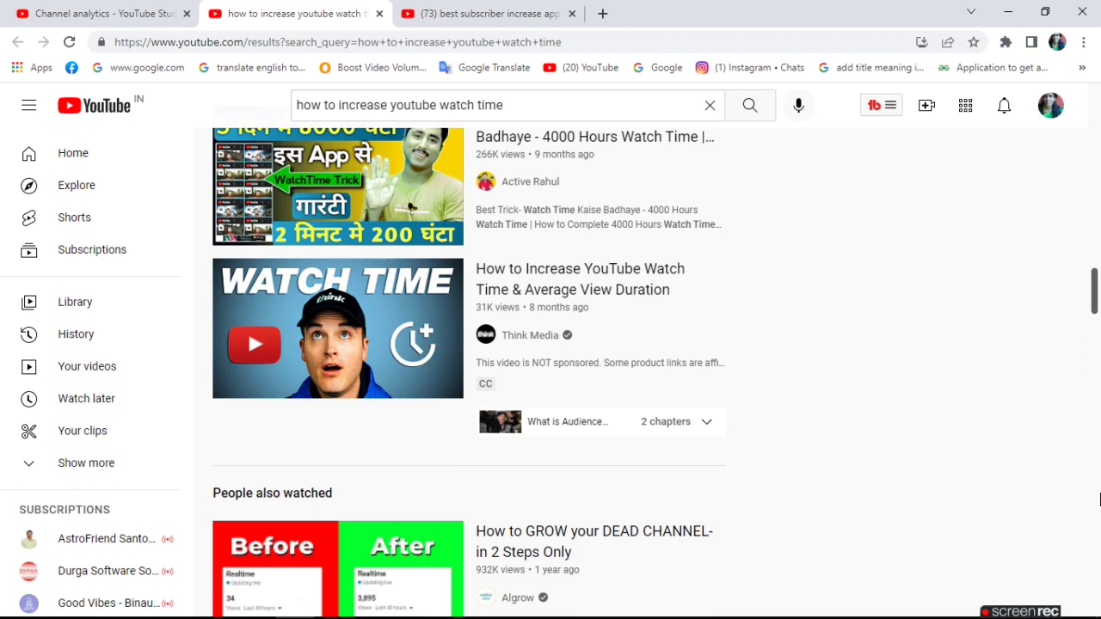
{"action": "scroll", "coordinate": [1099, 499], "scroll_direction": "down", "scroll_amount": 5}
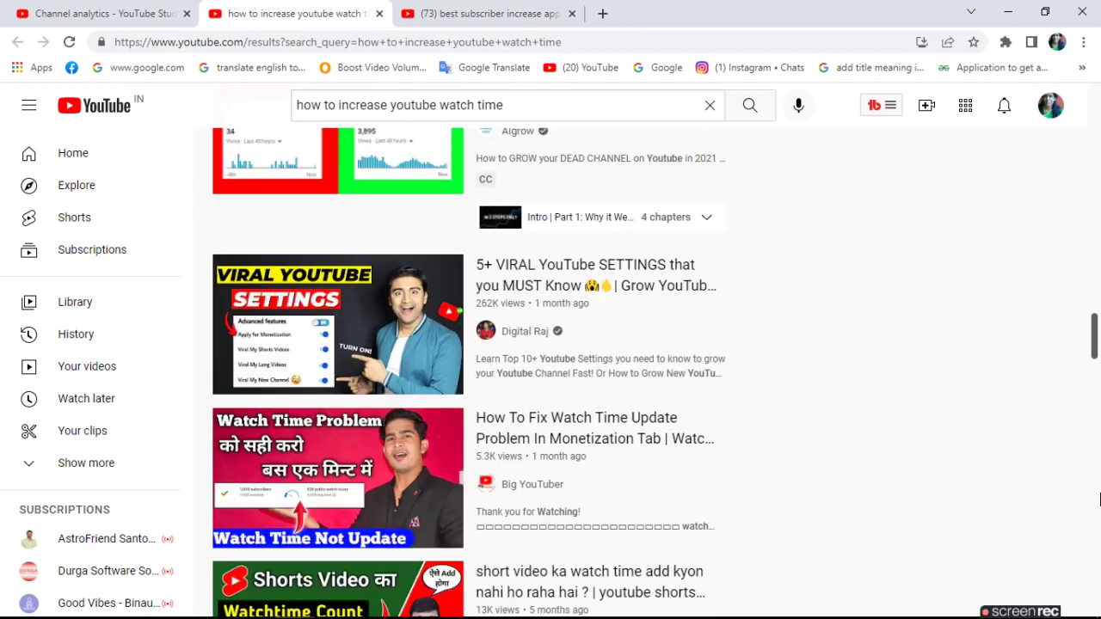
{"action": "scroll", "coordinate": [1099, 499], "scroll_direction": "down", "scroll_amount": 5}
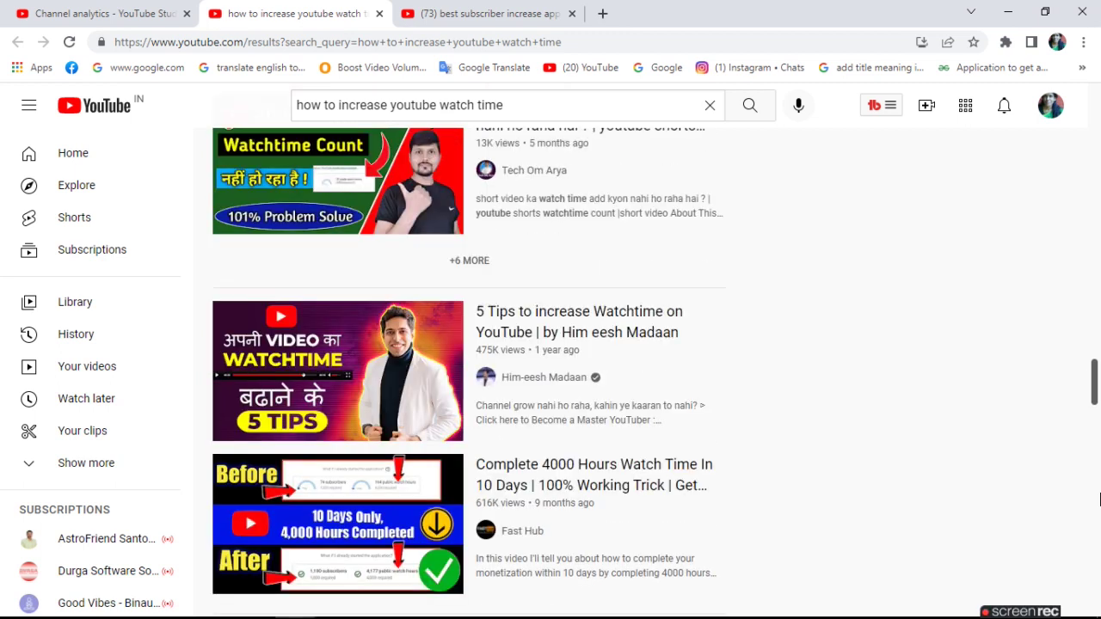
Examine the further "how to increase youtube watch time" results, including the Previously watched section and the videos around it
{"action": "scroll", "coordinate": [1099, 499], "scroll_direction": "down", "scroll_amount": 5}
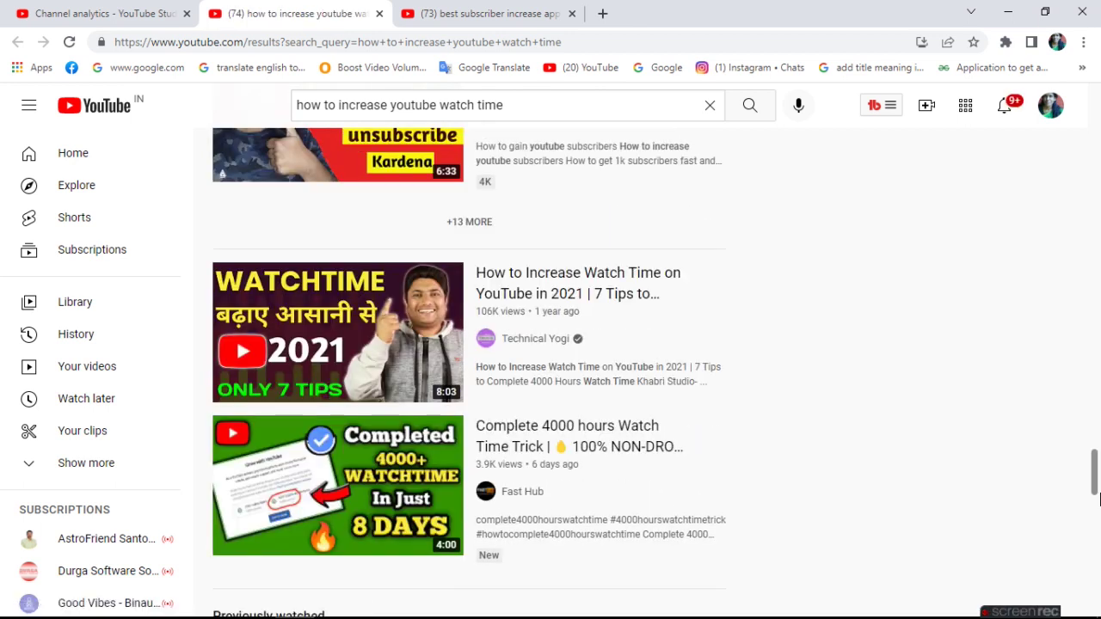
{"action": "scroll", "coordinate": [1099, 565], "scroll_direction": "down", "scroll_amount": 5}
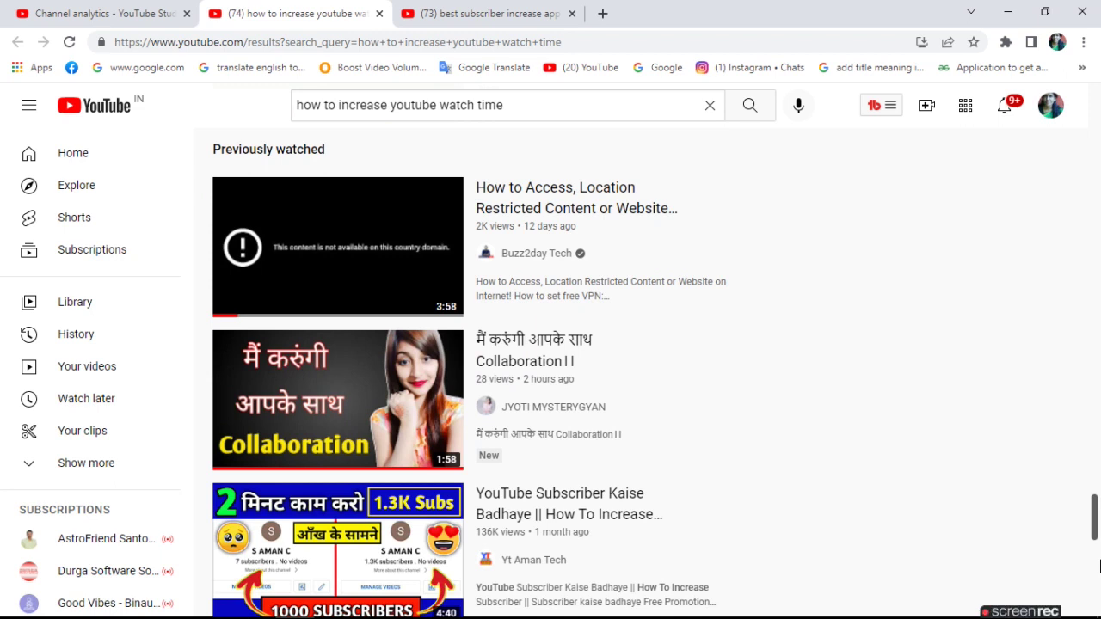
{"action": "scroll", "coordinate": [1098, 565], "scroll_direction": "down", "scroll_amount": 5}
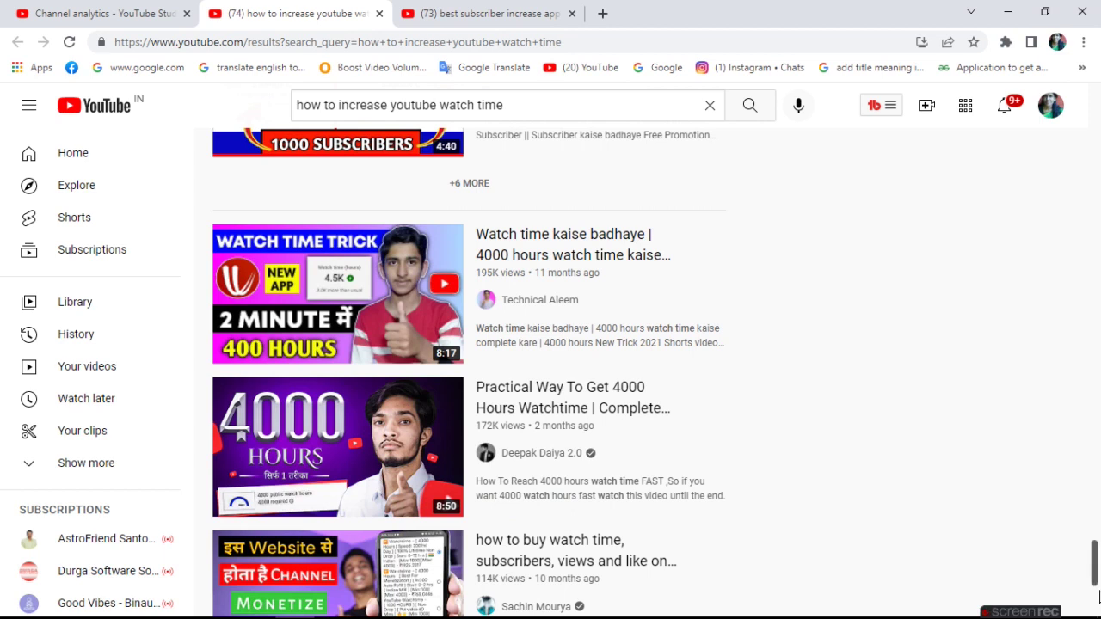
{"action": "right_click", "coordinate": [1093, 310]}
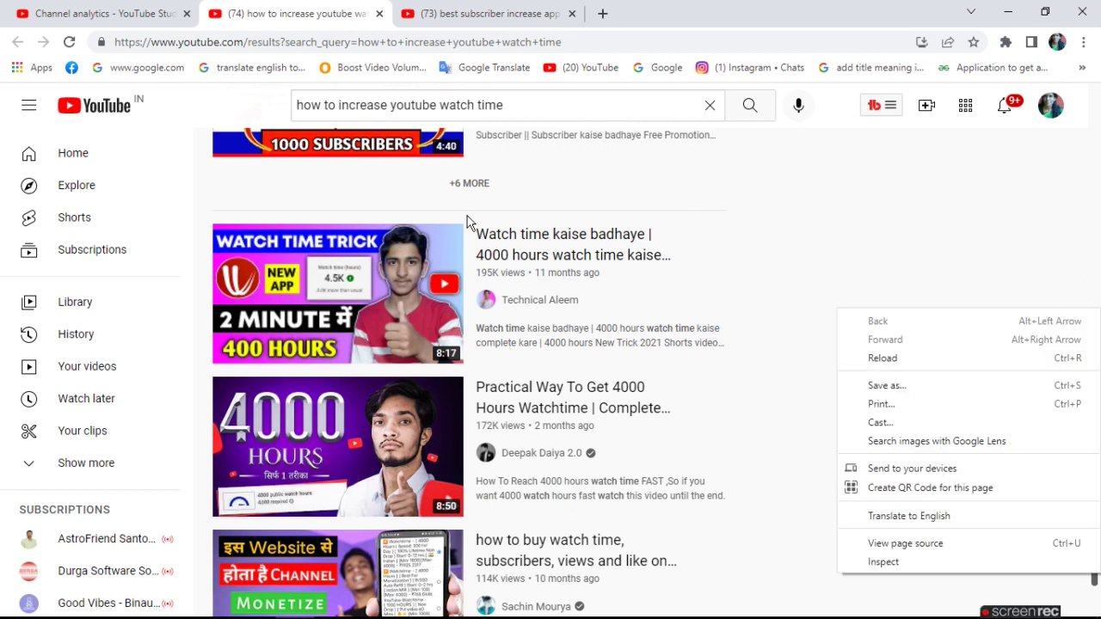
{"action": "scroll", "coordinate": [536, 433], "scroll_direction": "up", "scroll_amount": 5}
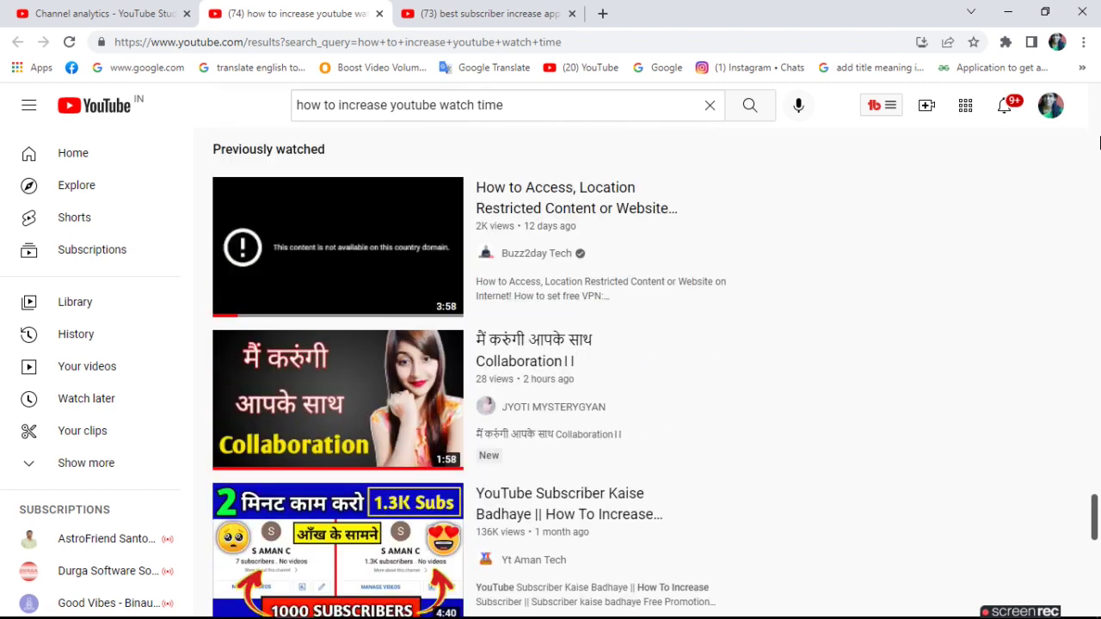
Open the previously watched Collaboration video, return from it, and close the "how to increase youtube watch time" results page
{"action": "left_click", "coordinate": [378, 413]}
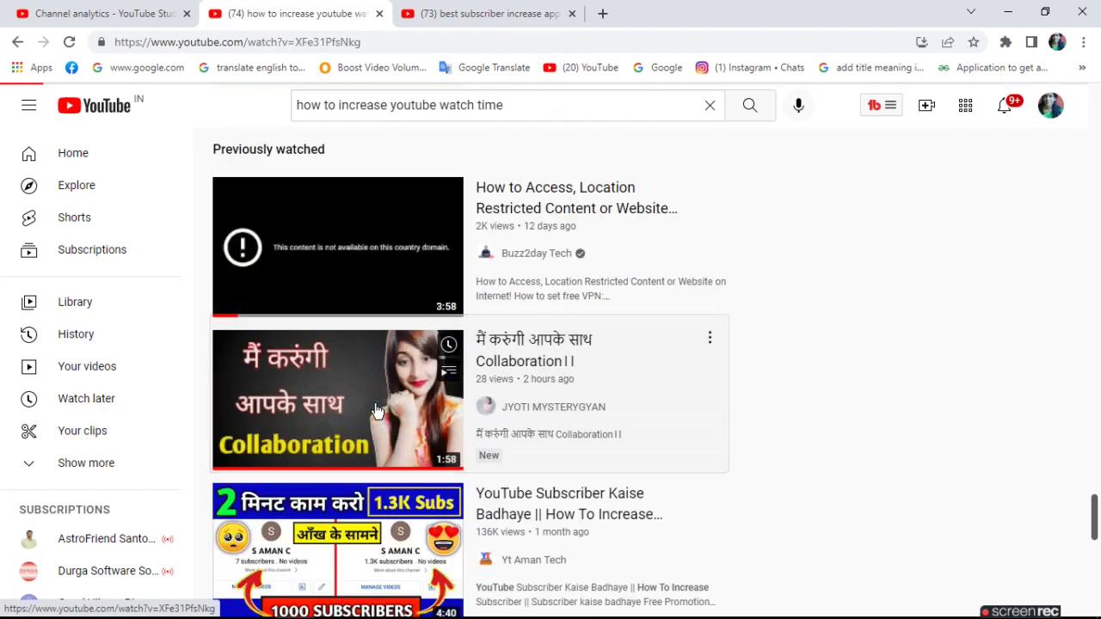
{"action": "key", "text": "alt+Left"}
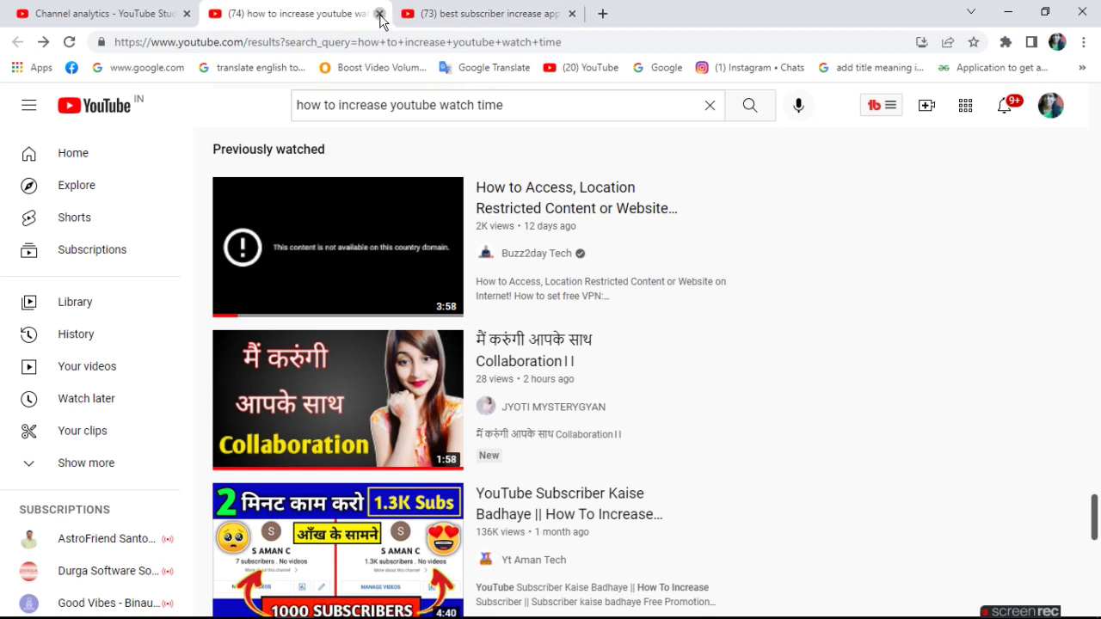
{"action": "left_click", "coordinate": [379, 14]}
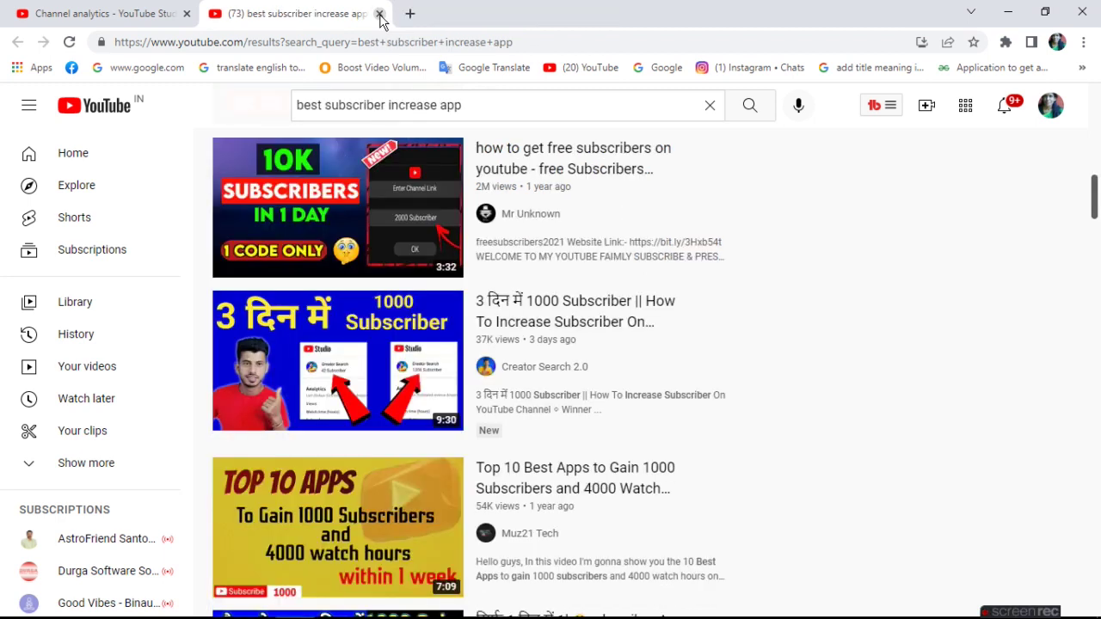